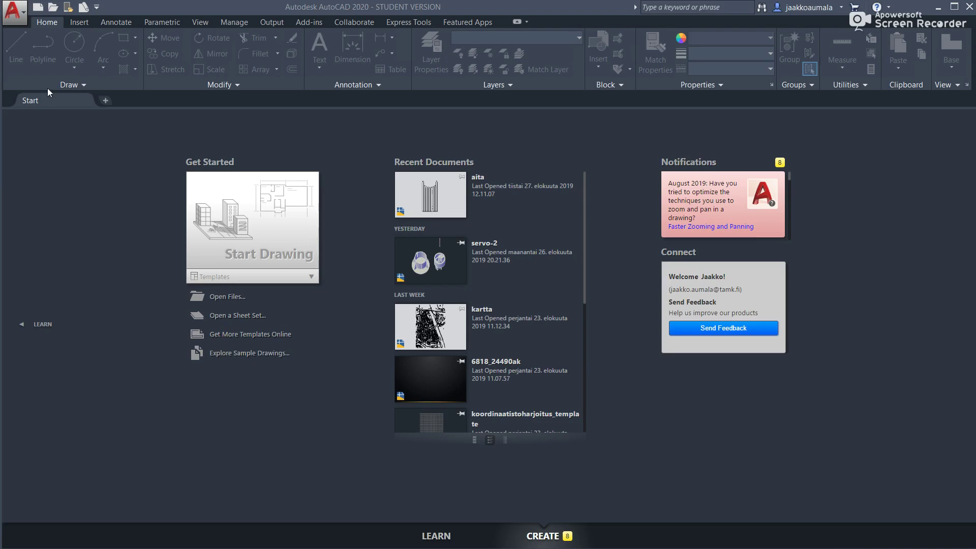
# - Create the new drawing Drawing2 from the acadiso template on the Start tab
pyautogui.click(38, 8)
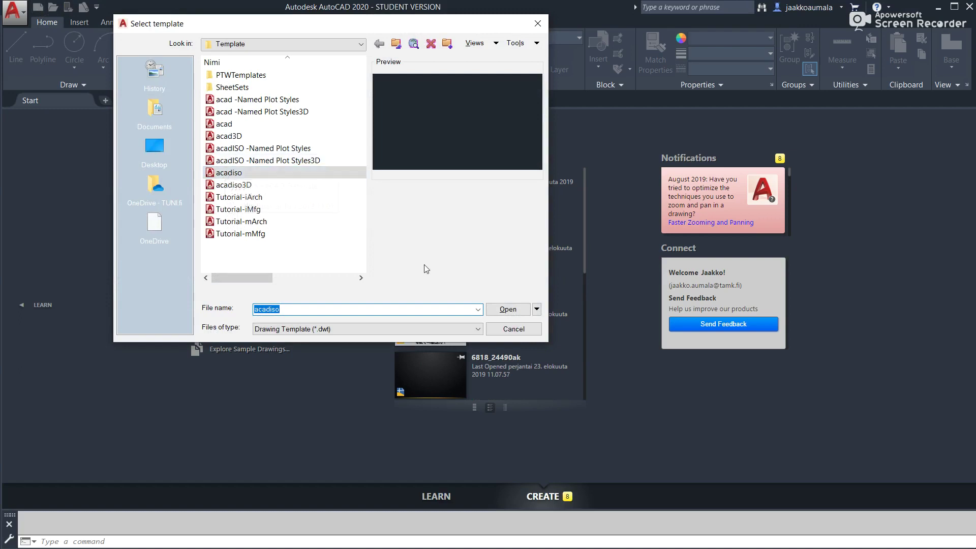
pyautogui.click(508, 310)
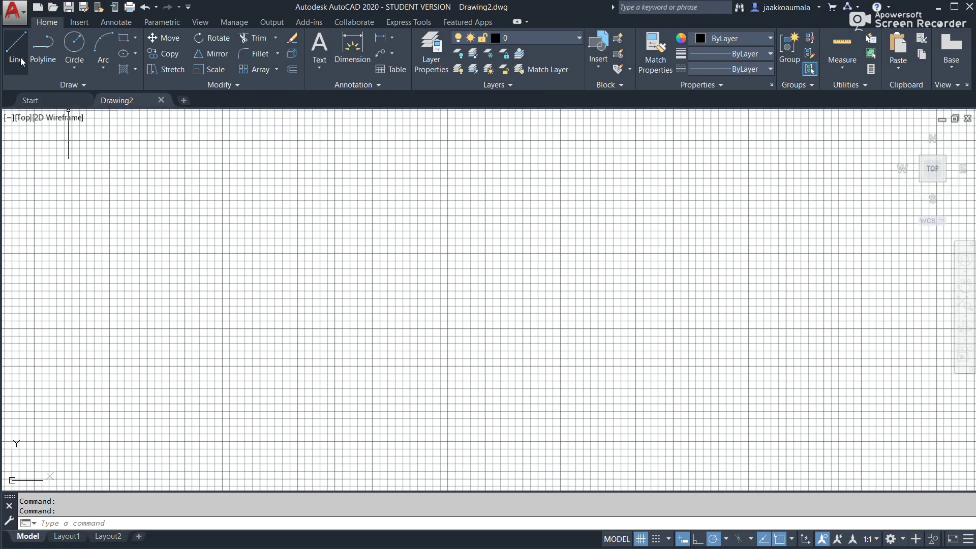
pyautogui.click(22, 20)
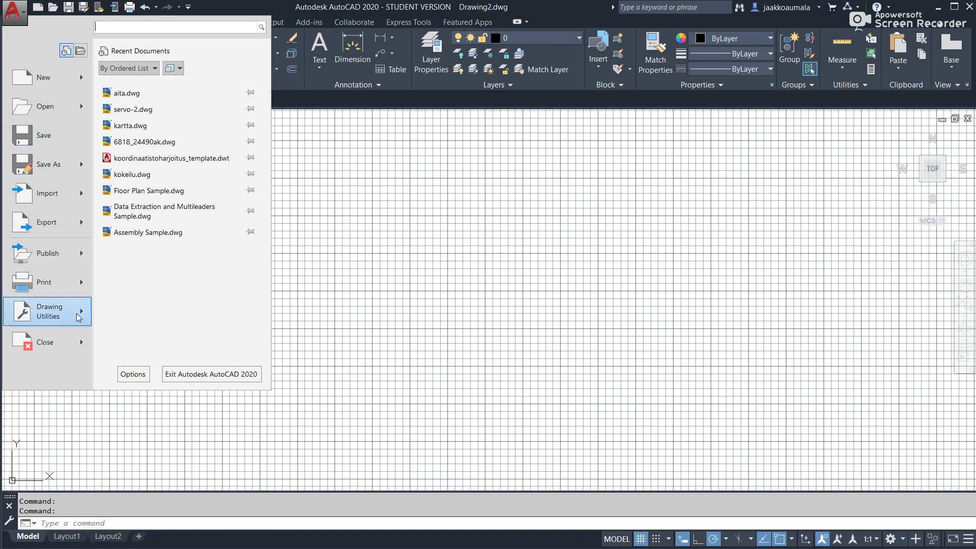
# - Set the Drawing Units insertion scale to Meters, keeping Decimal 0.0000 lengths
pyautogui.click(80, 317)
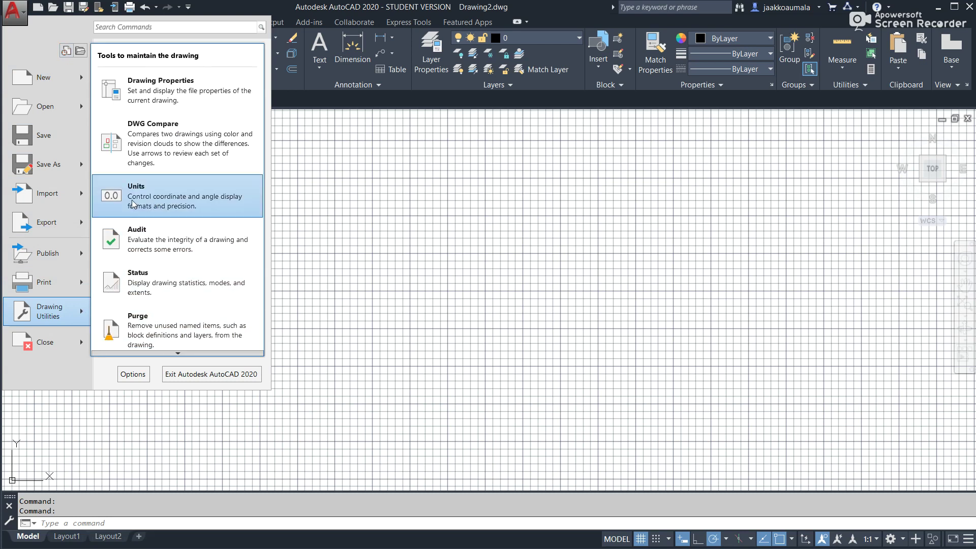
pyautogui.click(133, 204)
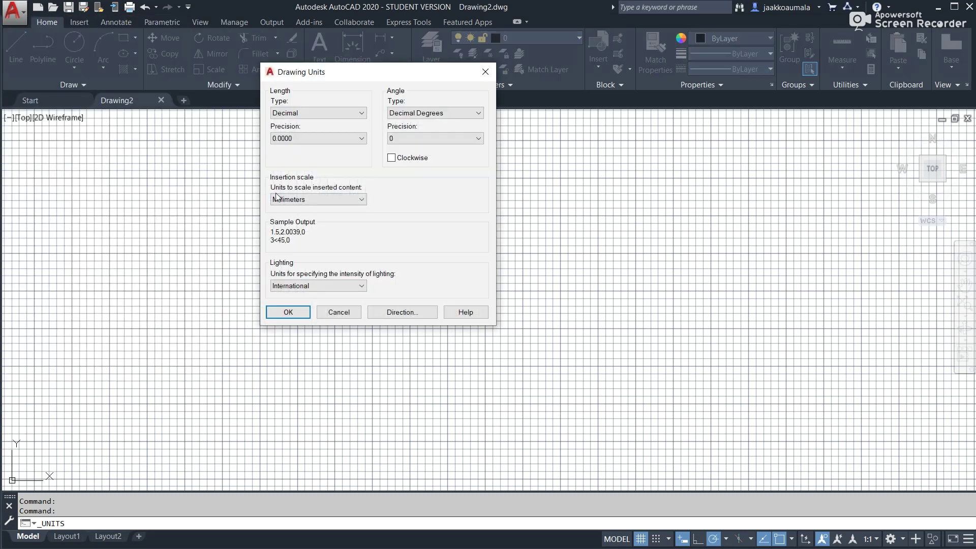
pyautogui.click(305, 200)
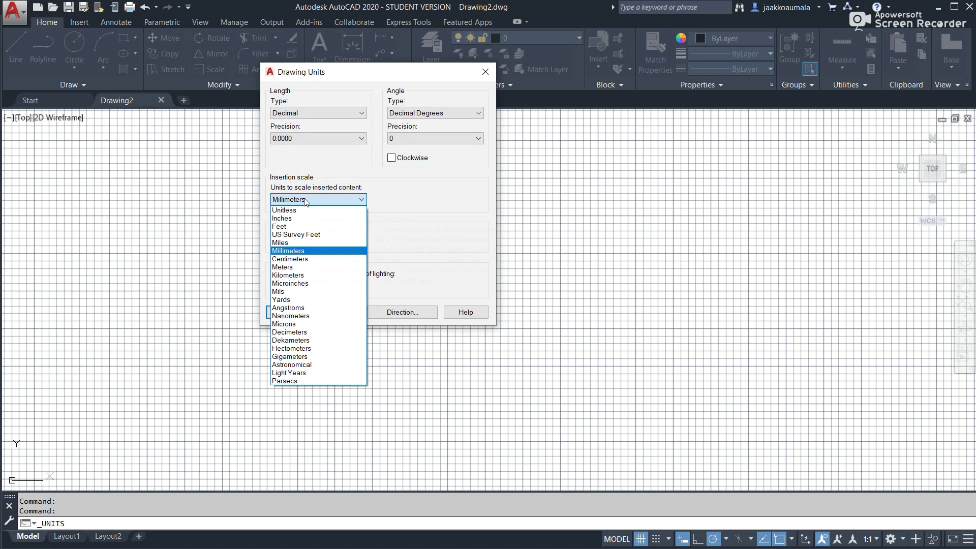
pyautogui.click(304, 268)
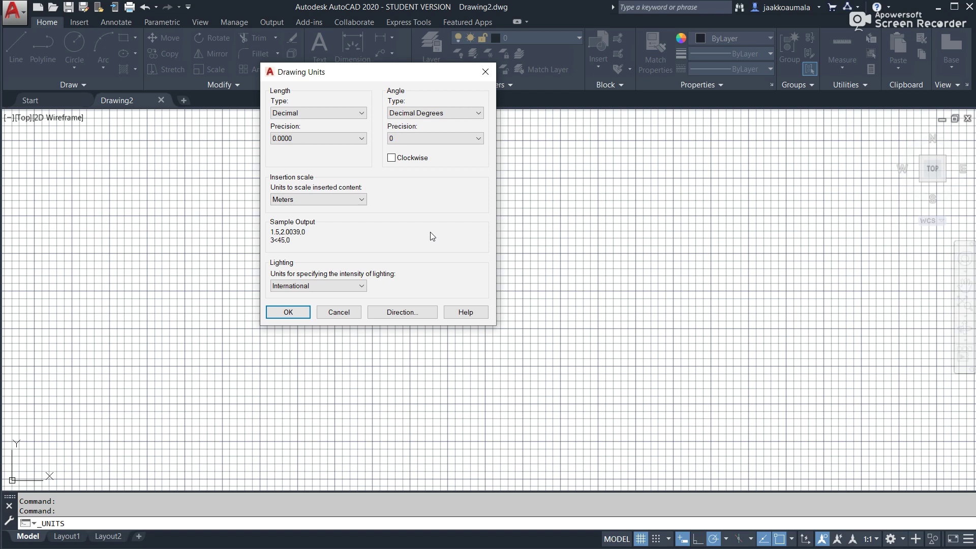
pyautogui.click(298, 313)
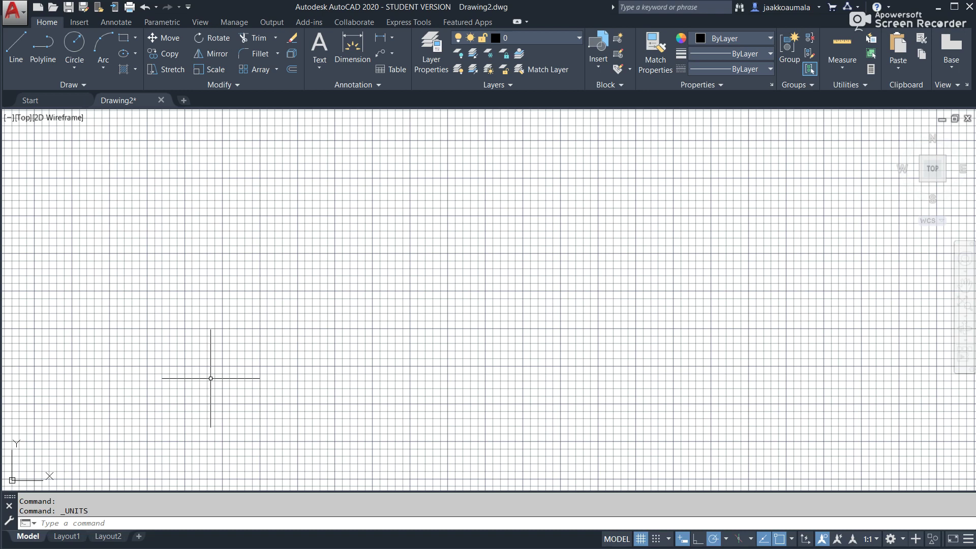
# - Draw a circle with its centre at 0,0 and a radius of 5
pyautogui.click(74, 50)
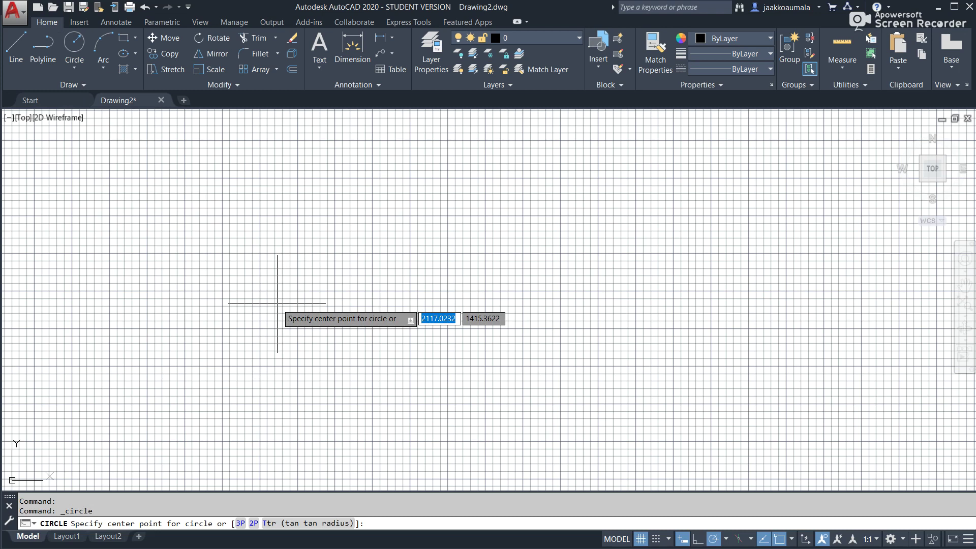
pyautogui.write('0')
pyautogui.press('Tab')
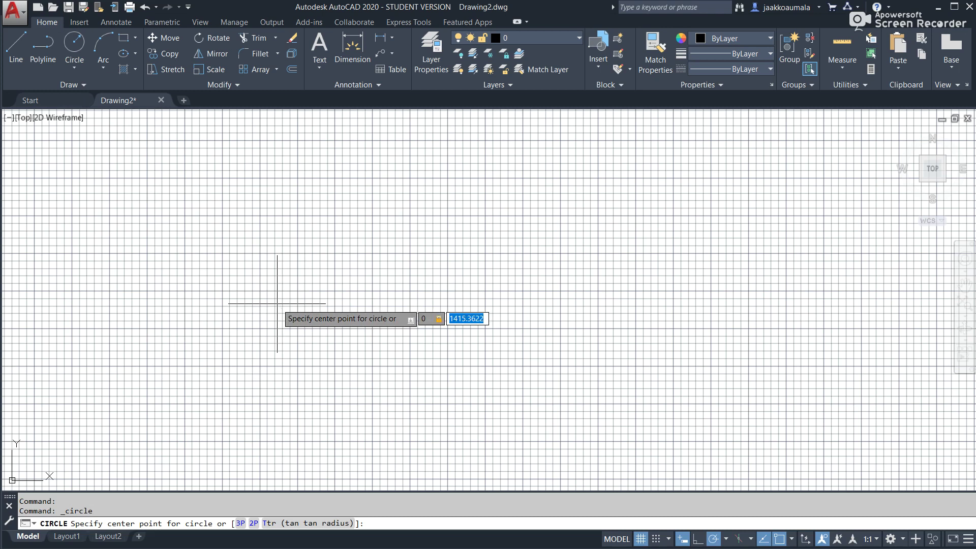
pyautogui.write('0')
pyautogui.press('Return')
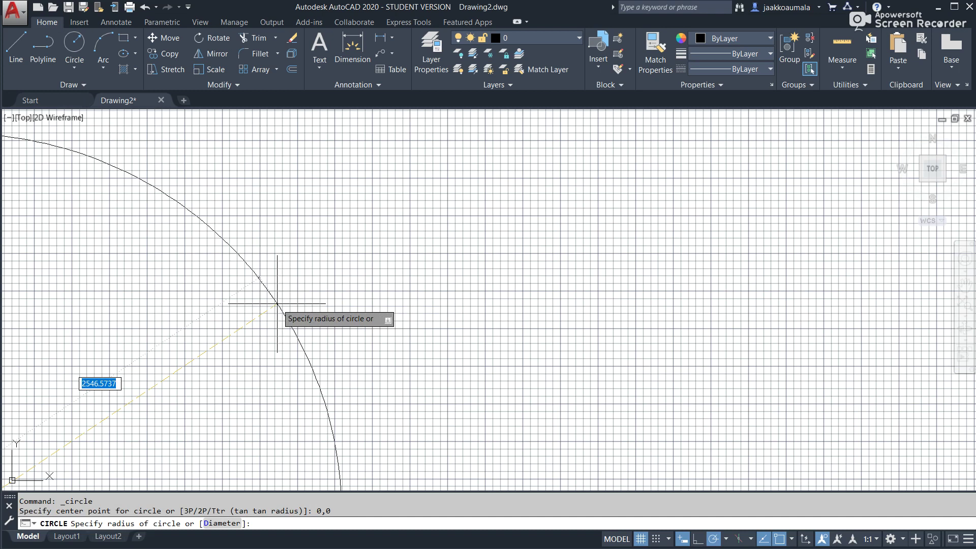
pyautogui.write('5')
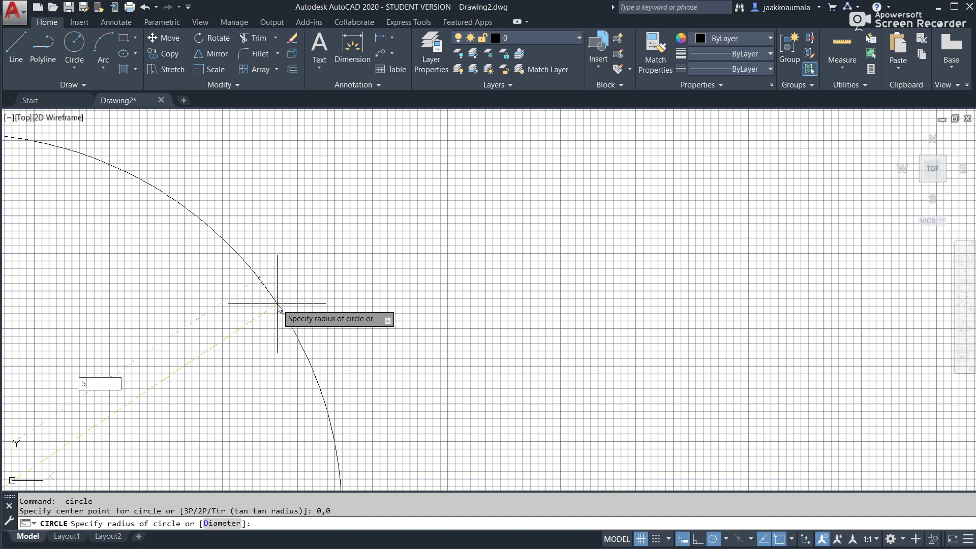
pyautogui.press('Return')
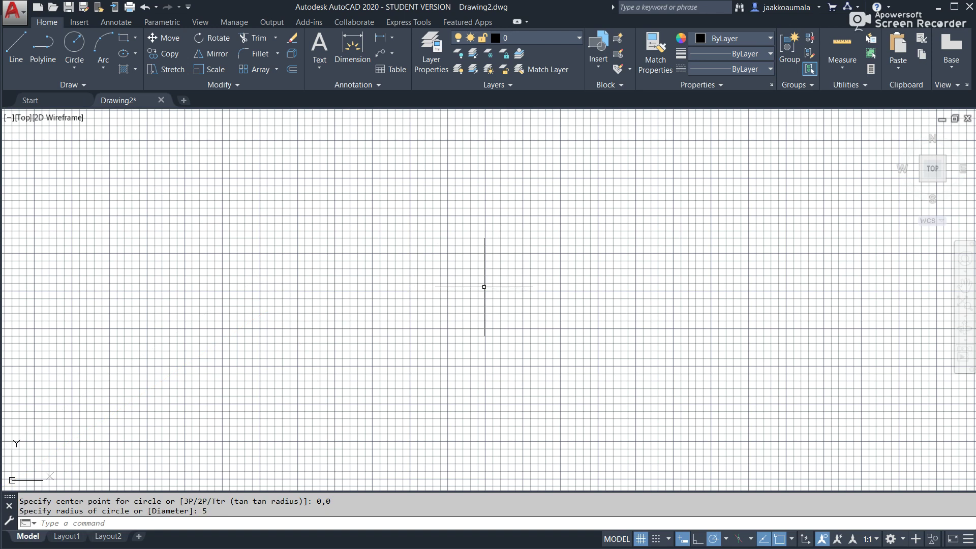
# - Zoom in on the radius-5 circle and regenerate with RE so it displays smoothly
pyautogui.scroll(-3, 484, 286)
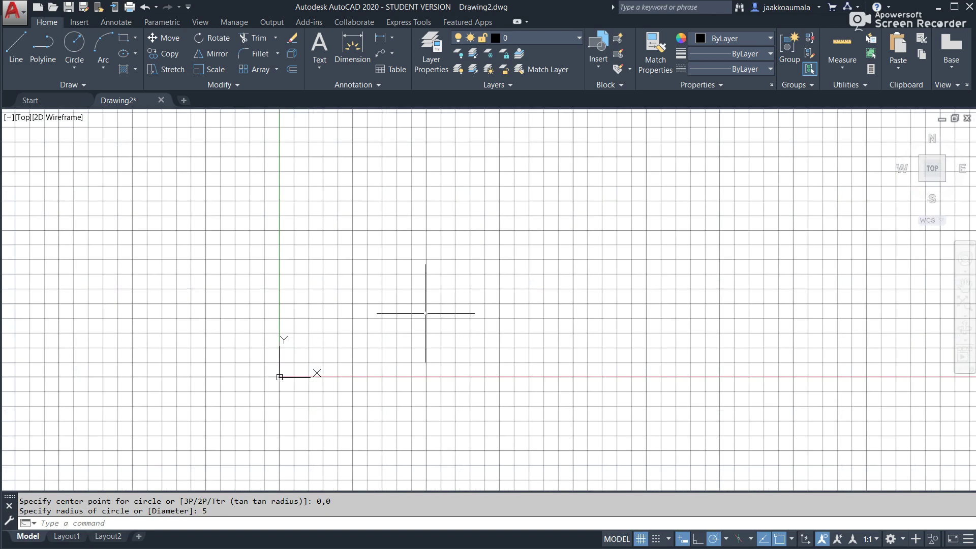
pyautogui.scroll(-1, 272, 380)
pyautogui.scroll(1, 275, 376)
pyautogui.scroll(2, 290, 363)
pyautogui.scroll(1, 300, 362)
pyautogui.scroll(1, 297, 366)
pyautogui.scroll(3, 295, 370)
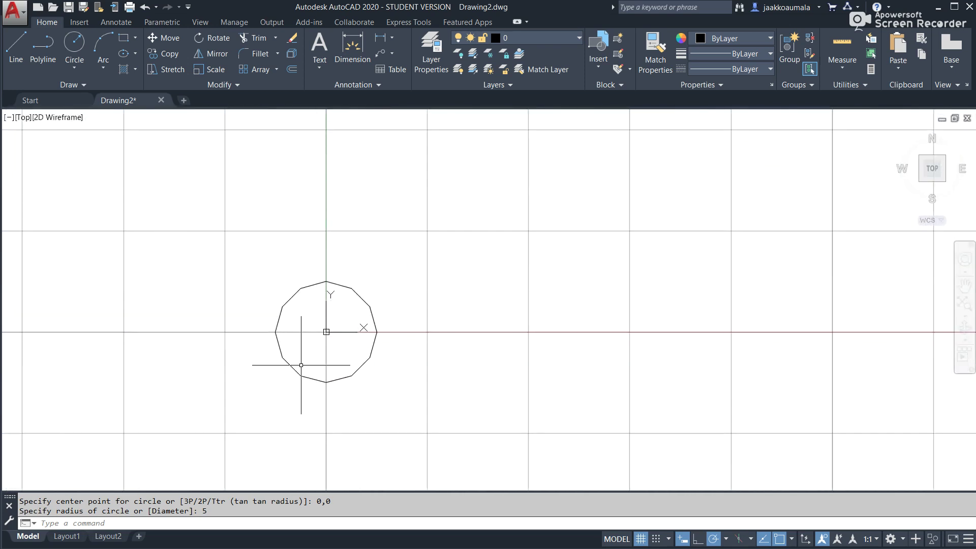
pyautogui.scroll(2, 305, 333)
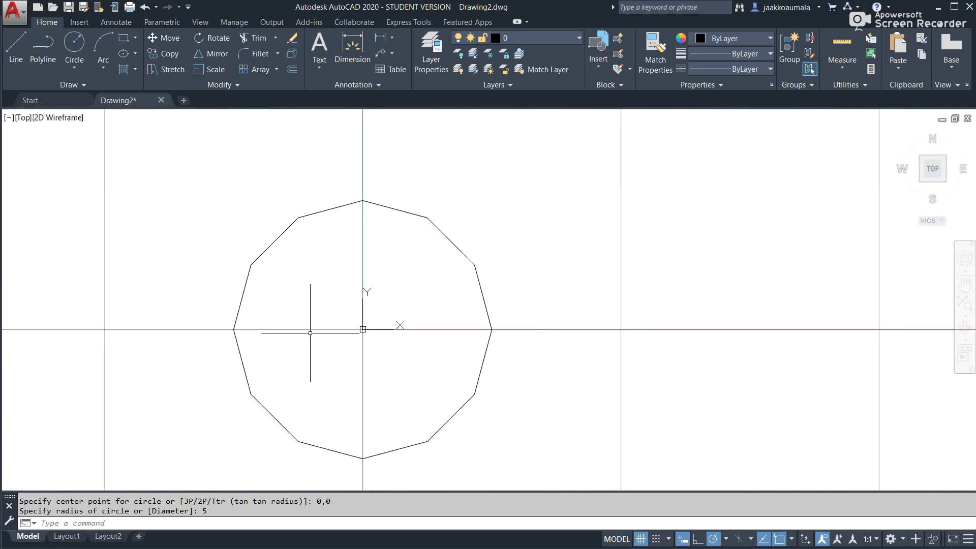
pyautogui.scroll(1, 315, 387)
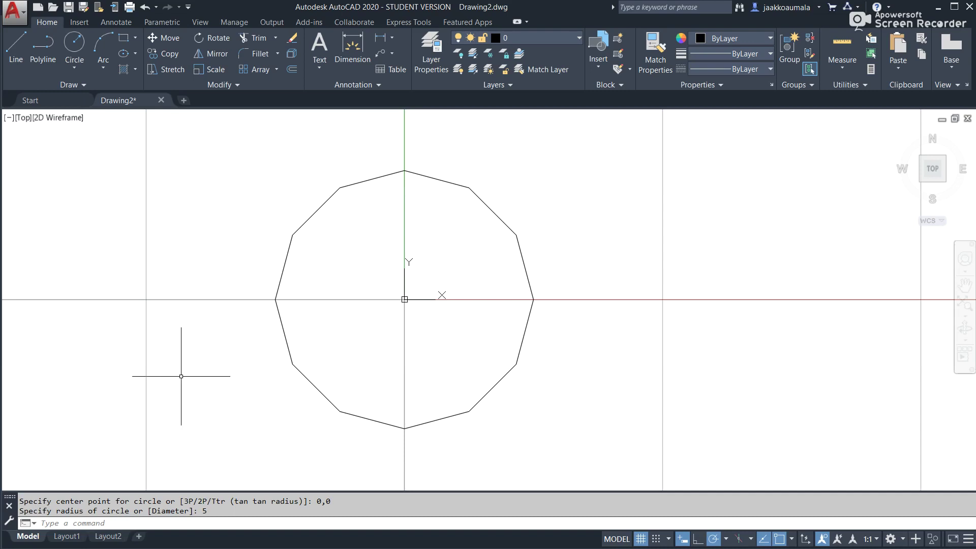
pyautogui.write('re')
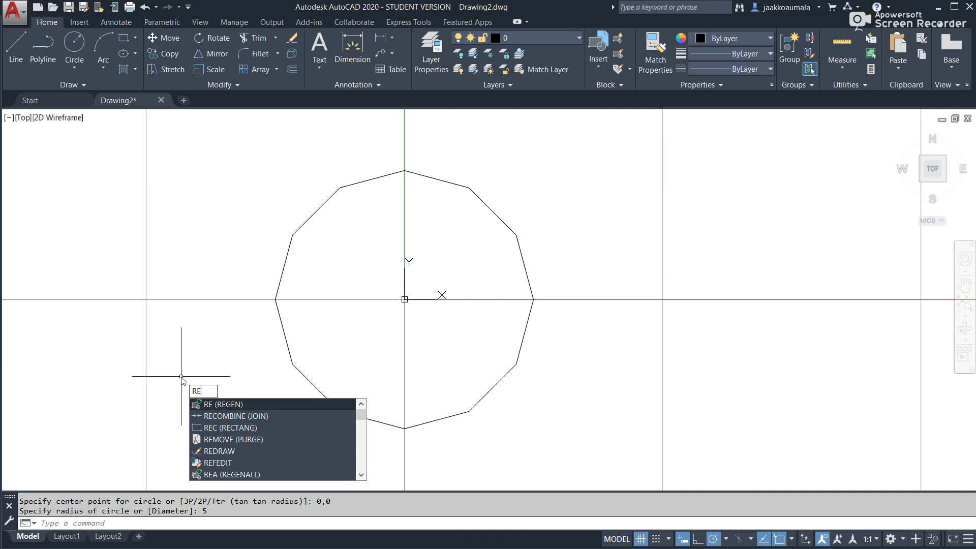
pyautogui.press('Return')
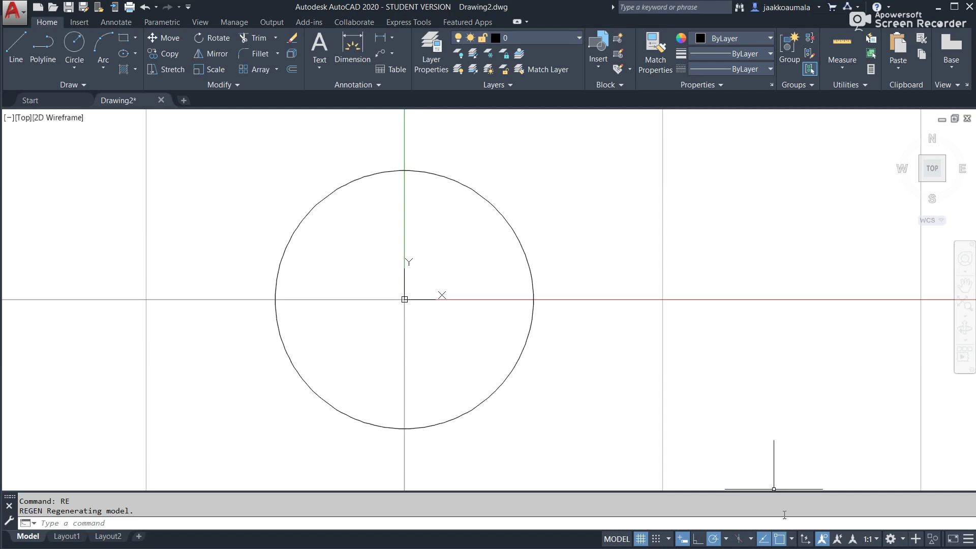
# - Draw a quadrant-snapped polyline tracing both diameters and an upper triangle, then hide the grid
pyautogui.click(792, 540)
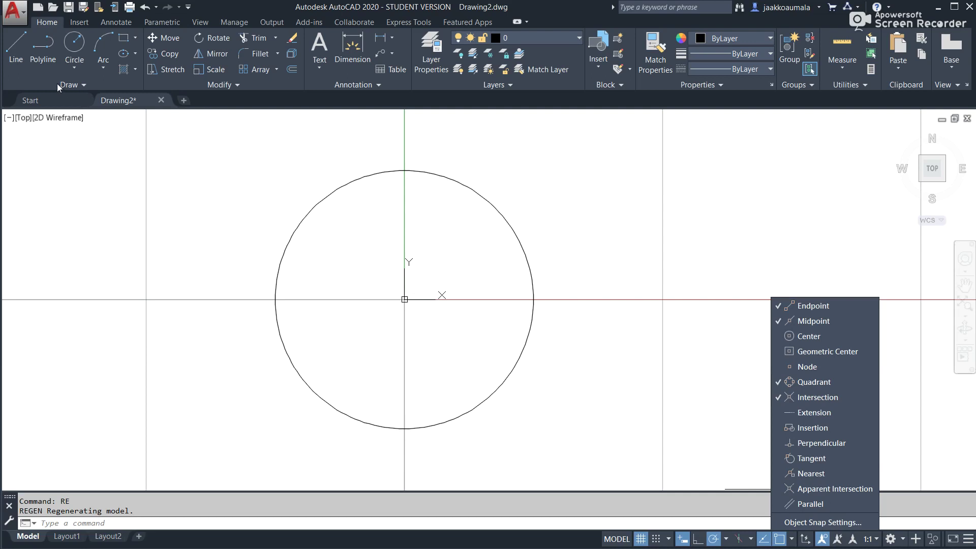
pyautogui.click(45, 47)
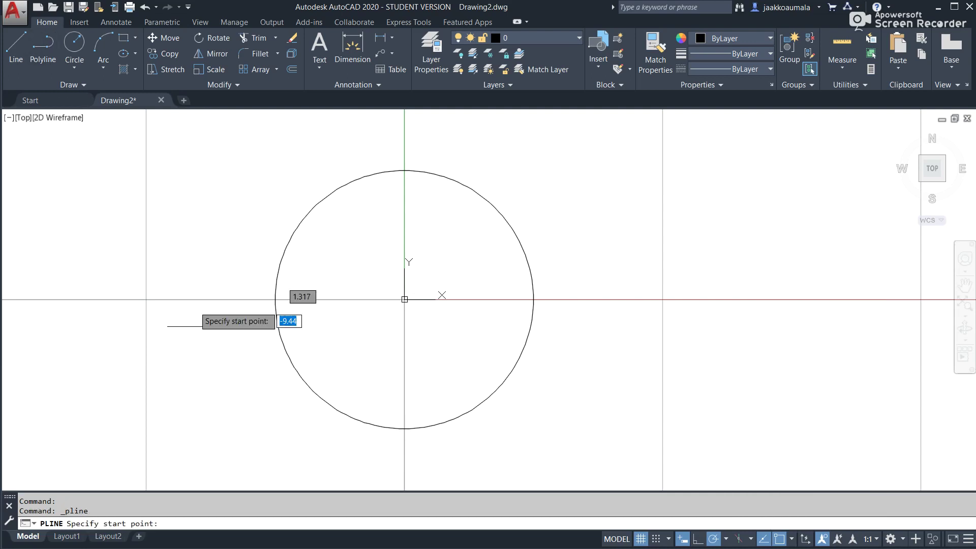
pyautogui.click(404, 429)
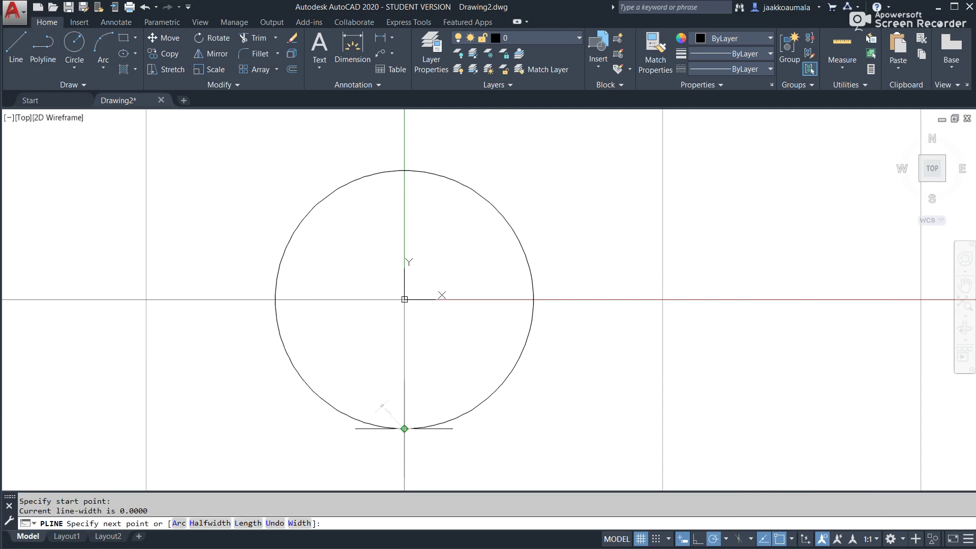
pyautogui.click(404, 171)
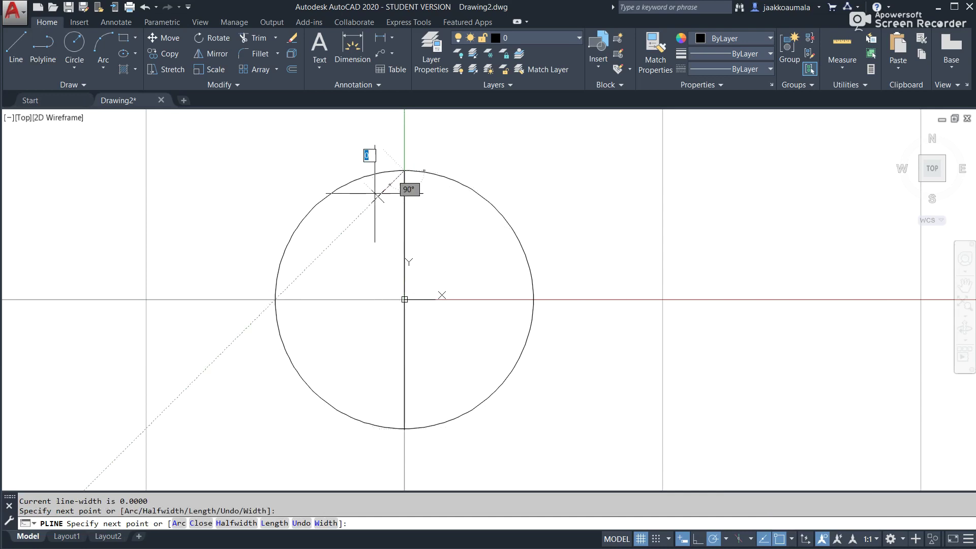
pyautogui.click(275, 300)
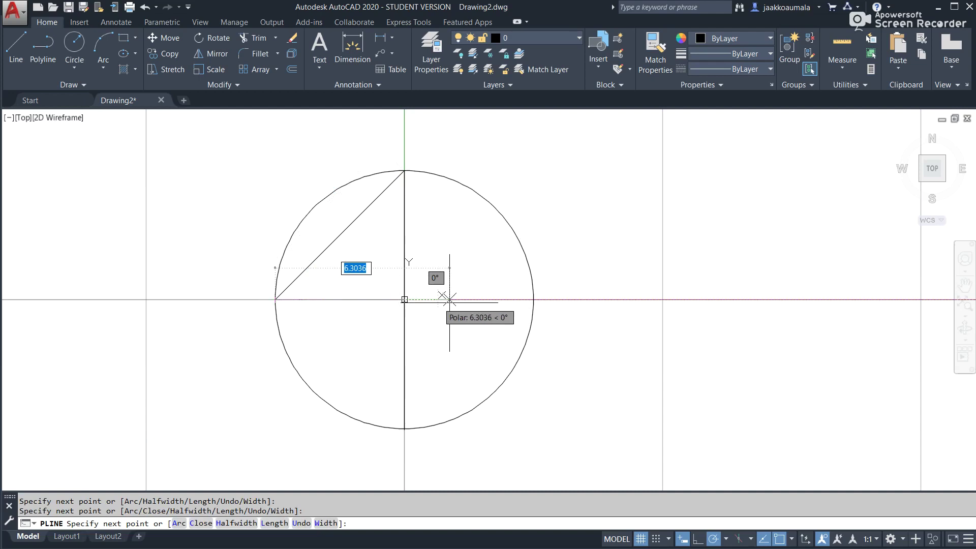
pyautogui.click(534, 299)
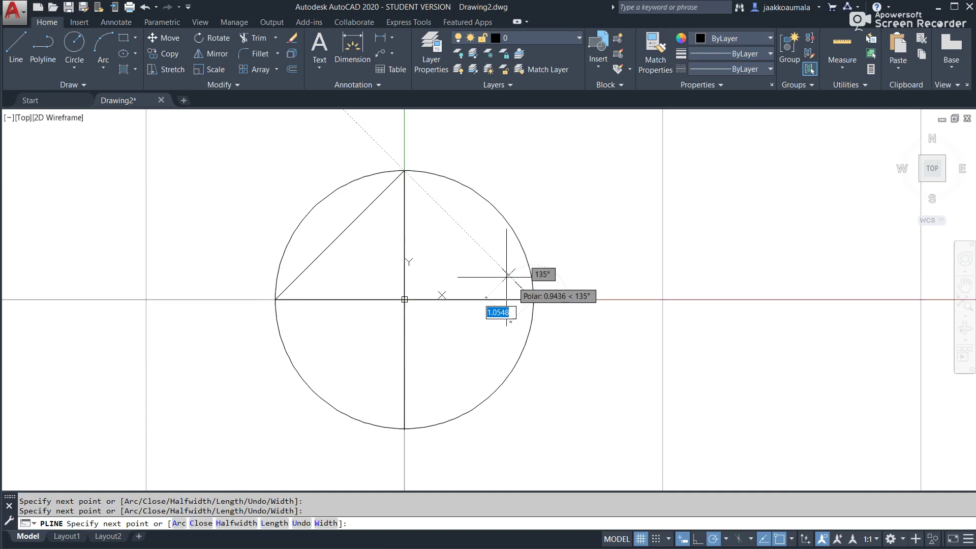
pyautogui.click(405, 170)
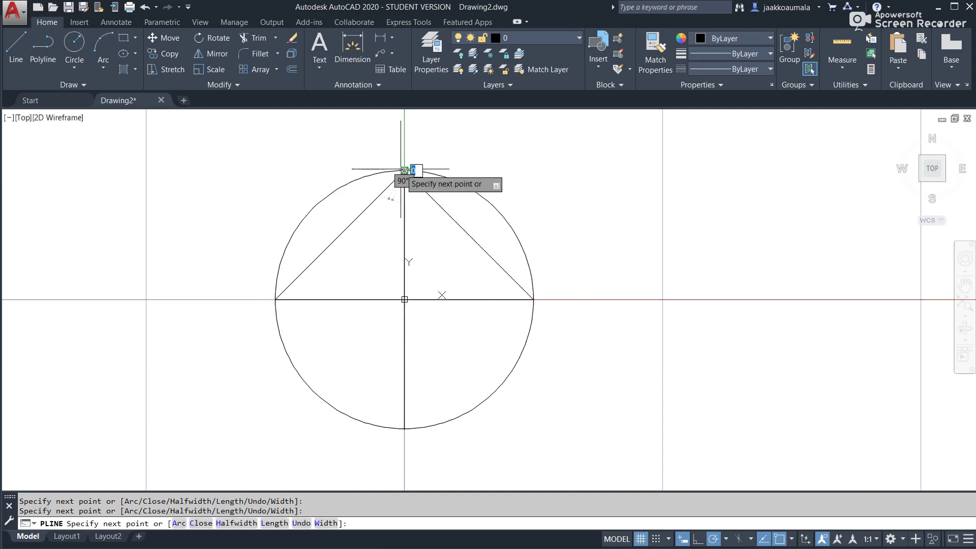
pyautogui.press('Escape')
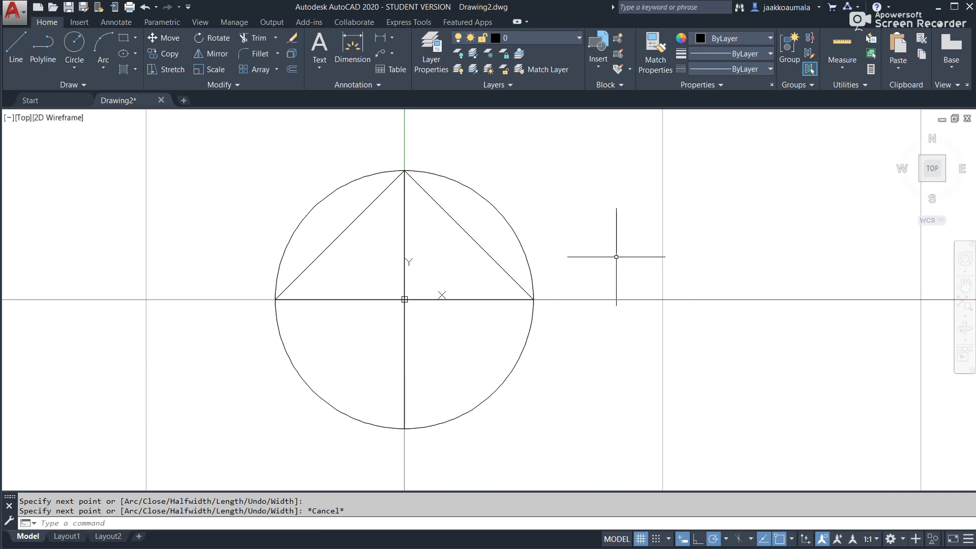
pyautogui.click(641, 543)
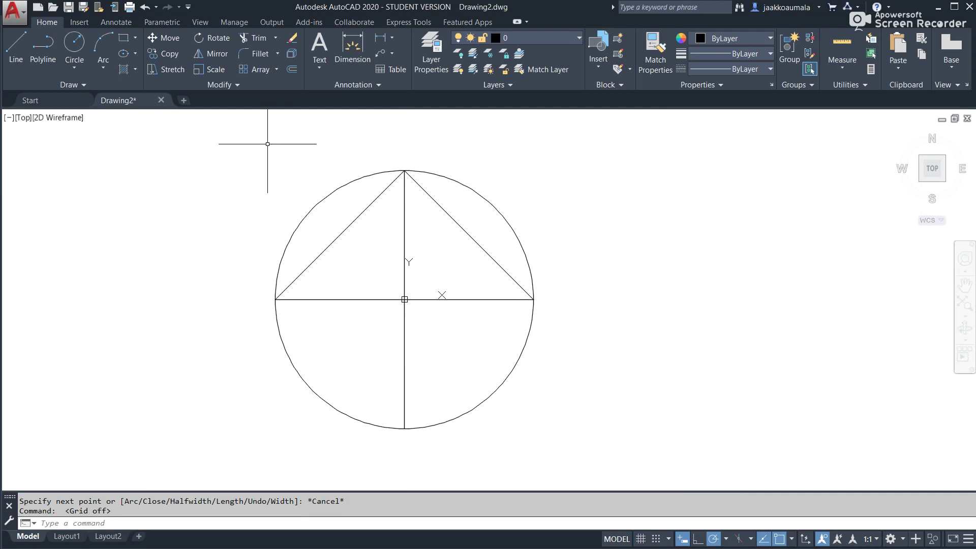
# - Window-select the circle together with its inner polyline
pyautogui.click(234, 140)
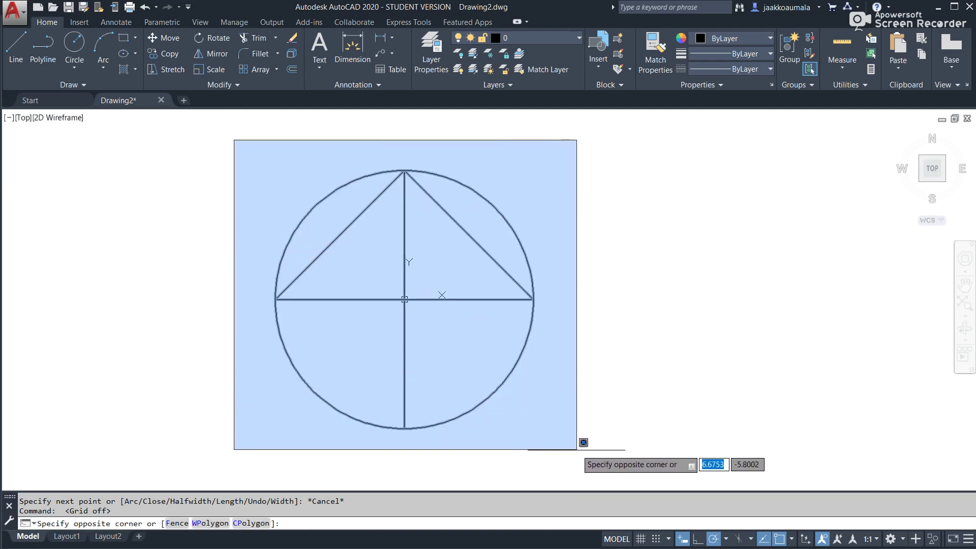
pyautogui.click(578, 450)
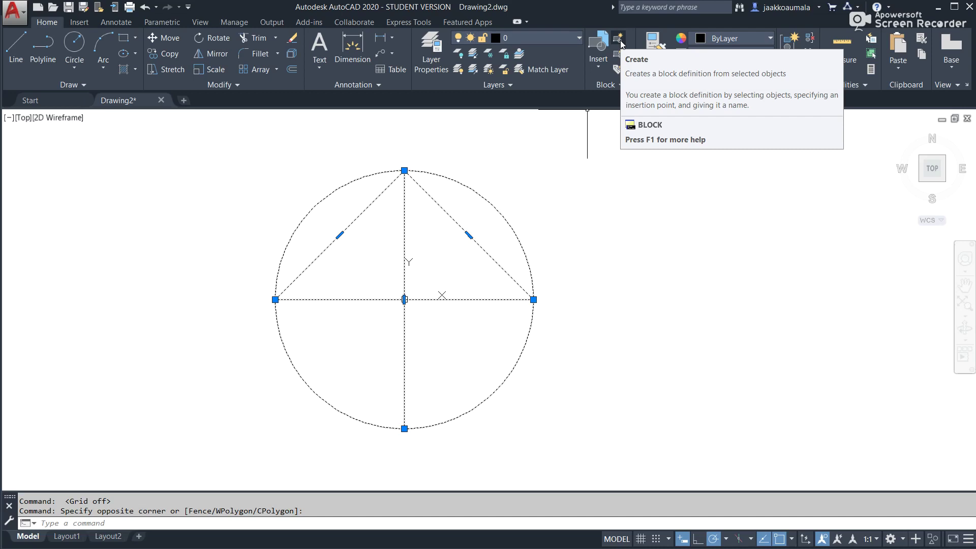
# - Create a block named Pohjoisnuoli from the selection with Meters as its block unit
pyautogui.click(621, 42)
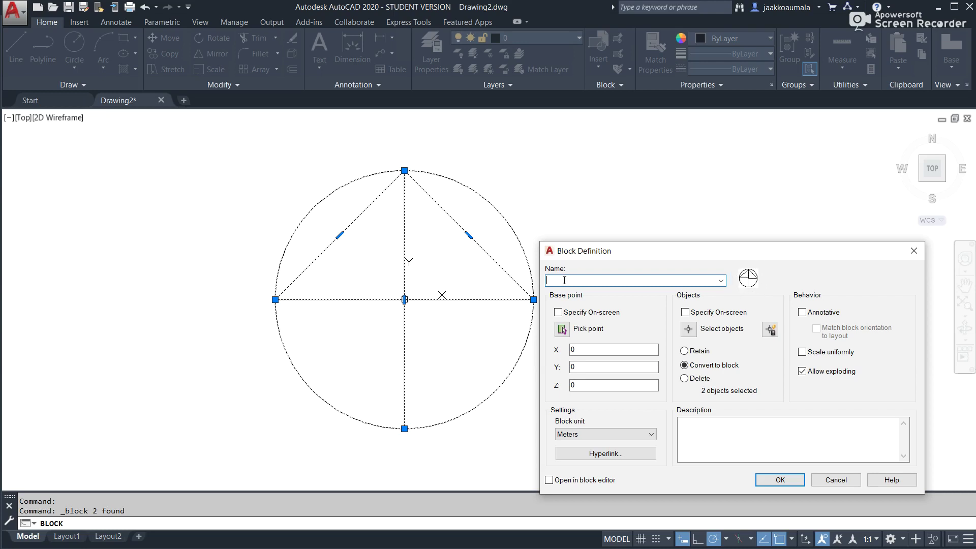
pyautogui.write('Pohjoisnuoli')
pyautogui.click(566, 436)
pyautogui.click(777, 480)
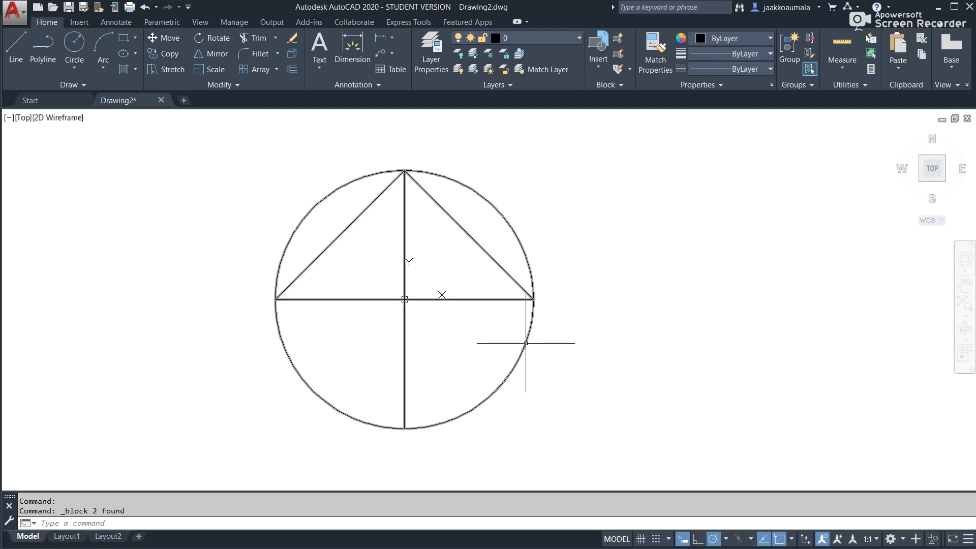
# - Drag the Pohjoisnuoli block by its centre grip to a spot up and right of the origin
pyautogui.click(525, 343)
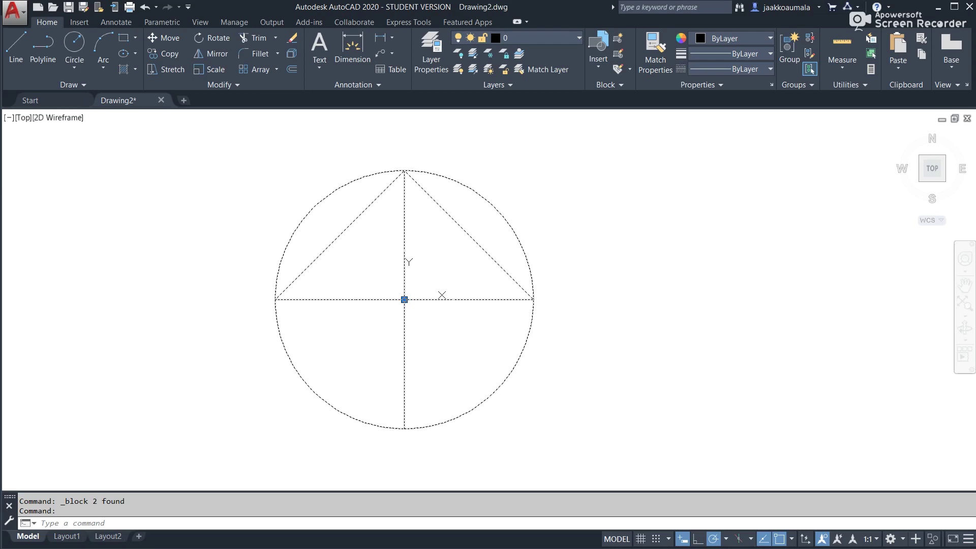
pyautogui.click(404, 300)
pyautogui.click(568, 331)
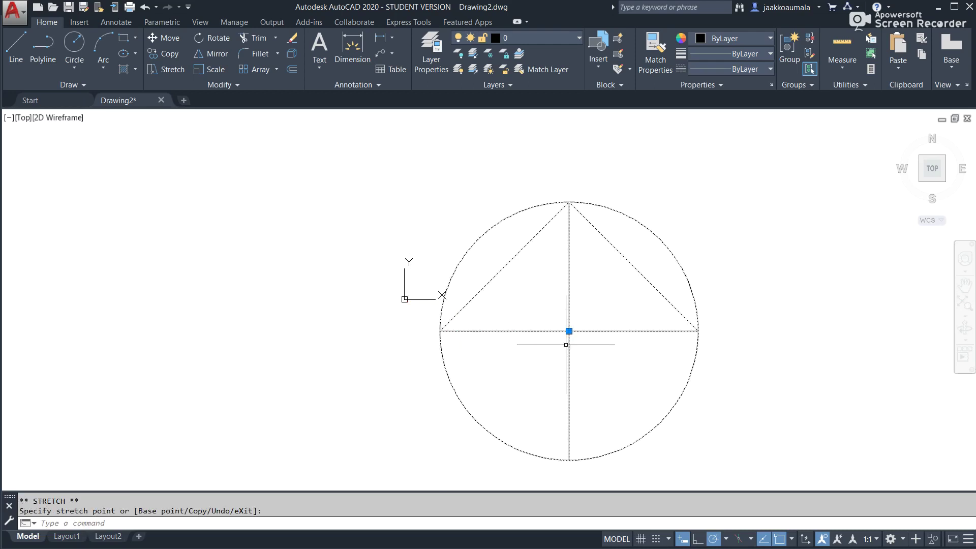
pyautogui.click(569, 331)
pyautogui.click(698, 331)
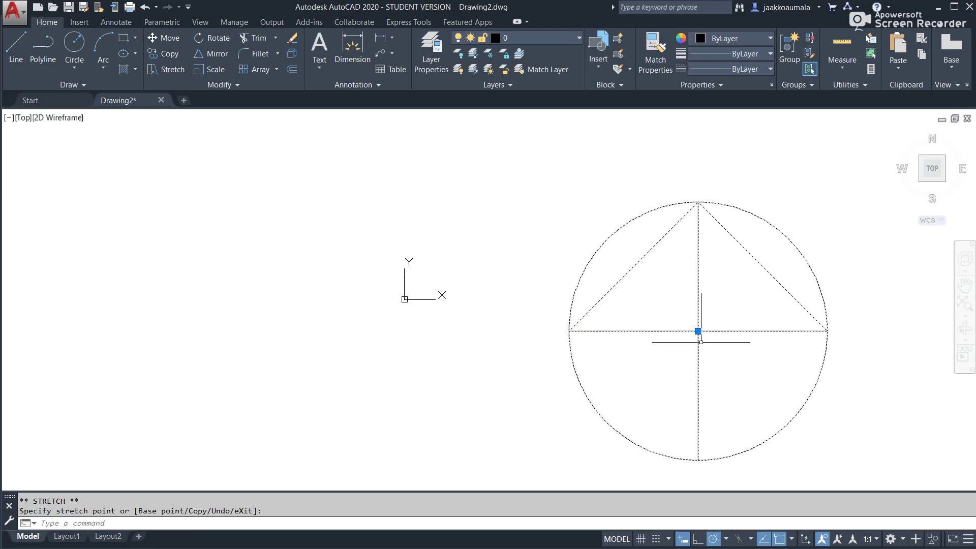
pyautogui.click(698, 331)
pyautogui.click(654, 288)
pyautogui.scroll(-2, 543, 407)
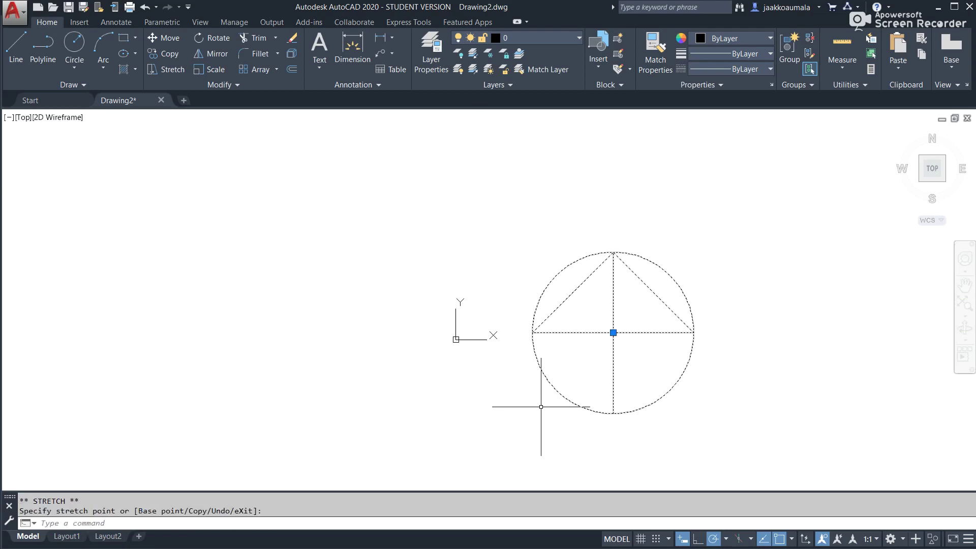
pyautogui.click(613, 332)
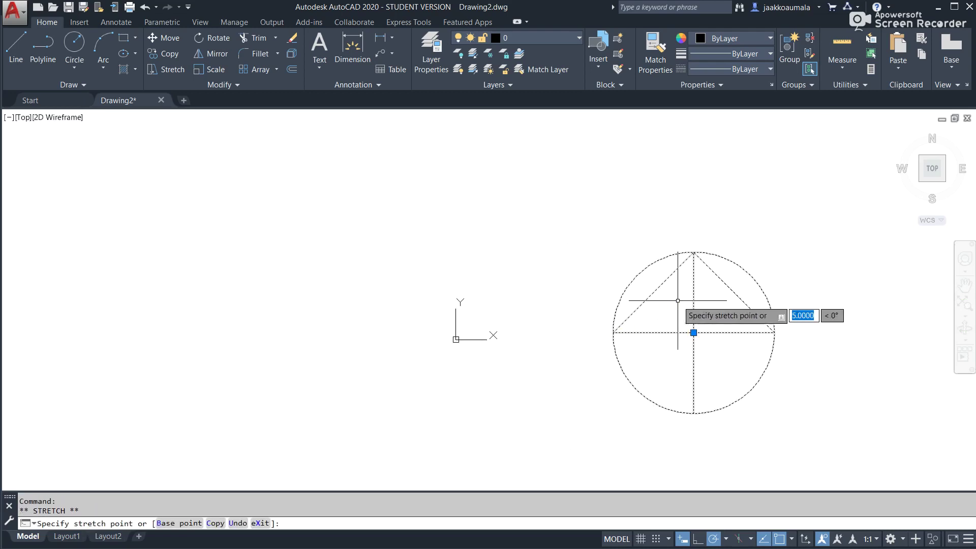
pyautogui.click(694, 332)
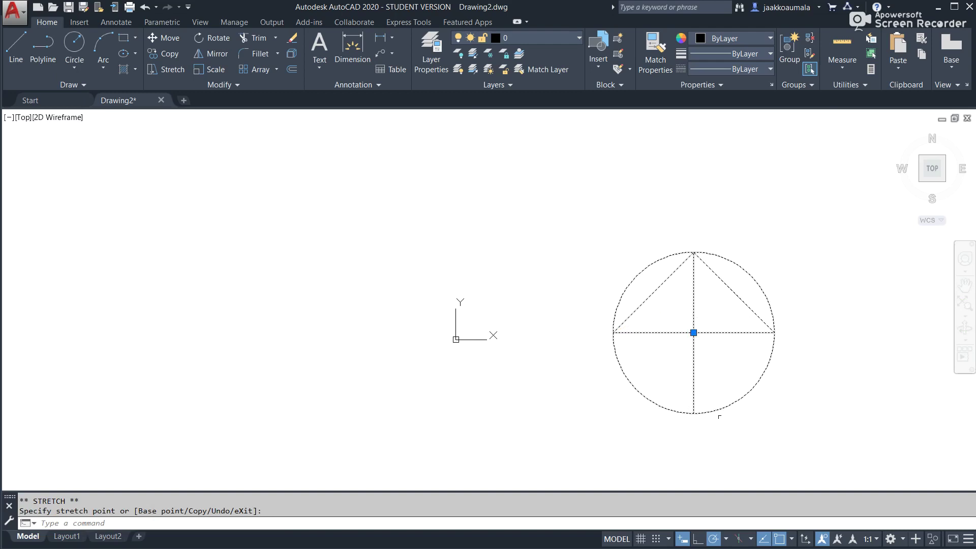
pyautogui.click(694, 333)
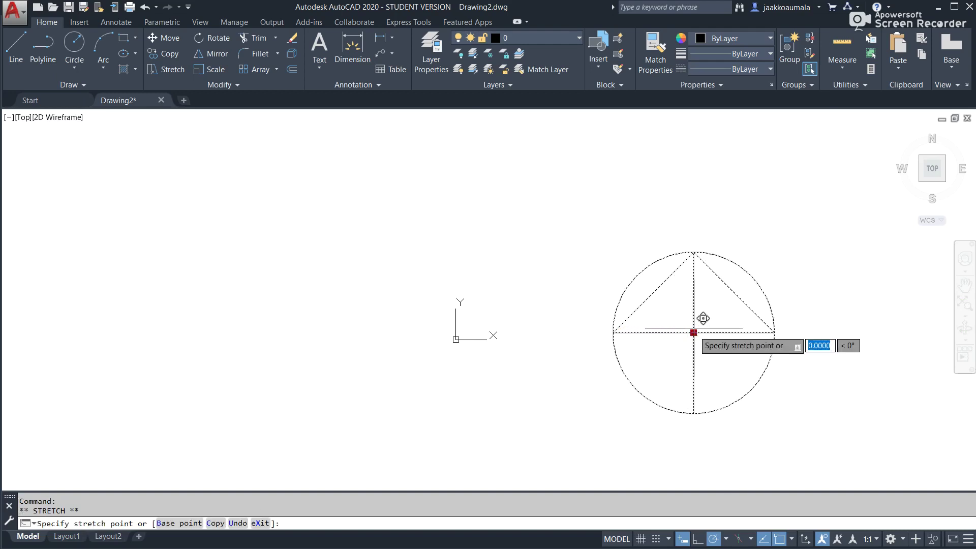
pyautogui.click(693, 286)
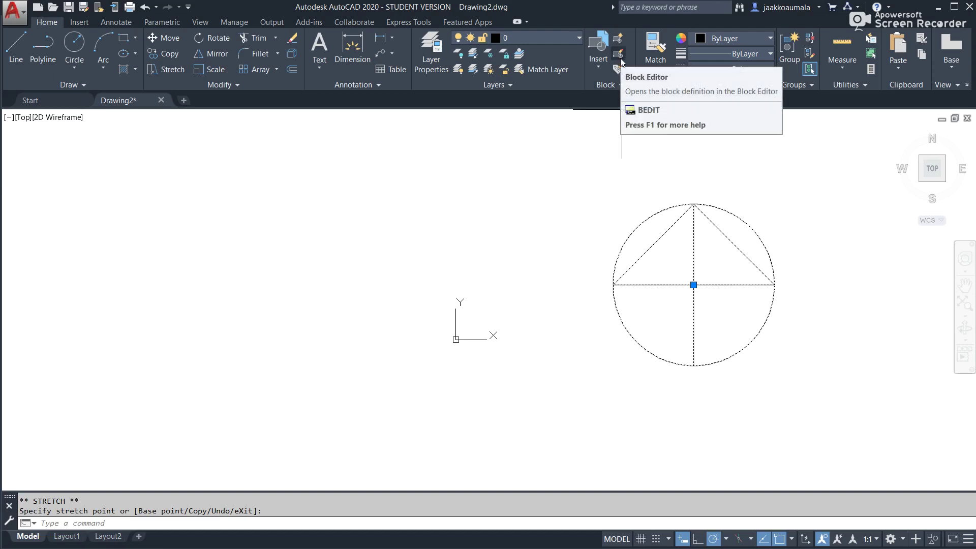
# - Open the Pohjoisnuoli block definition in the Block Editor
pyautogui.click(619, 56)
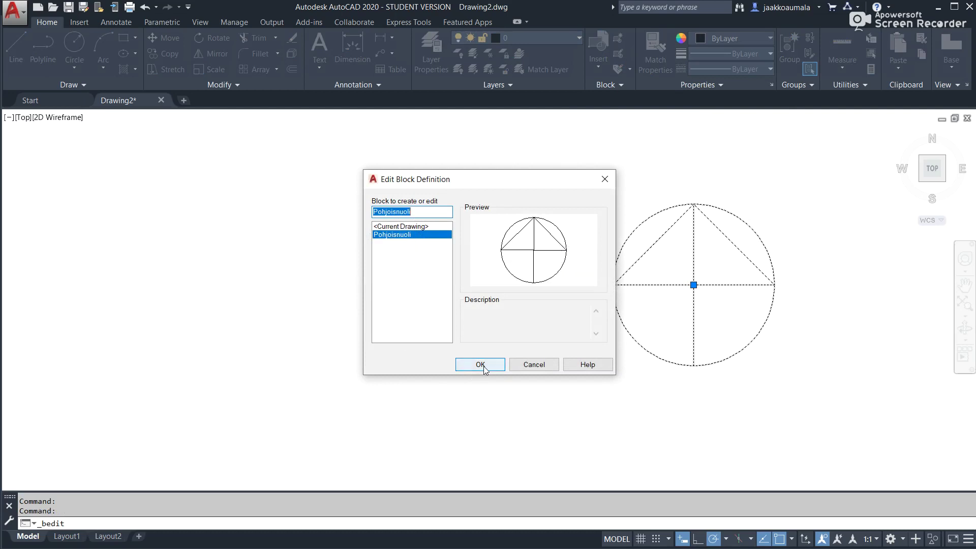
pyautogui.click(483, 366)
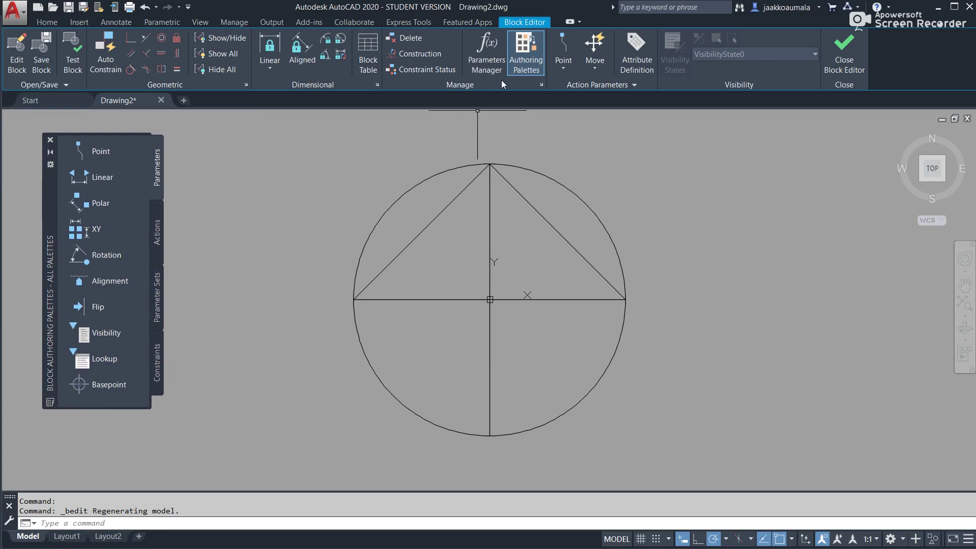
pyautogui.click(526, 66)
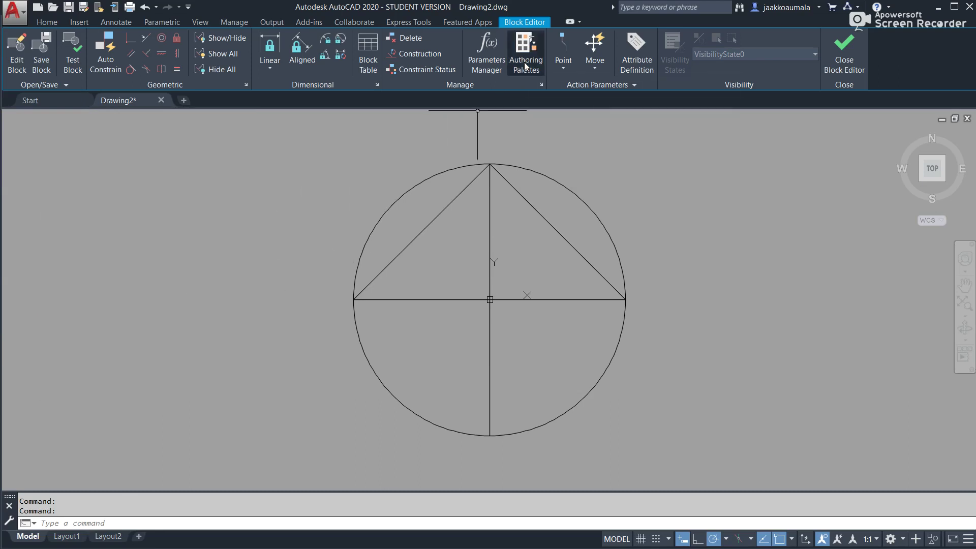
pyautogui.click(525, 66)
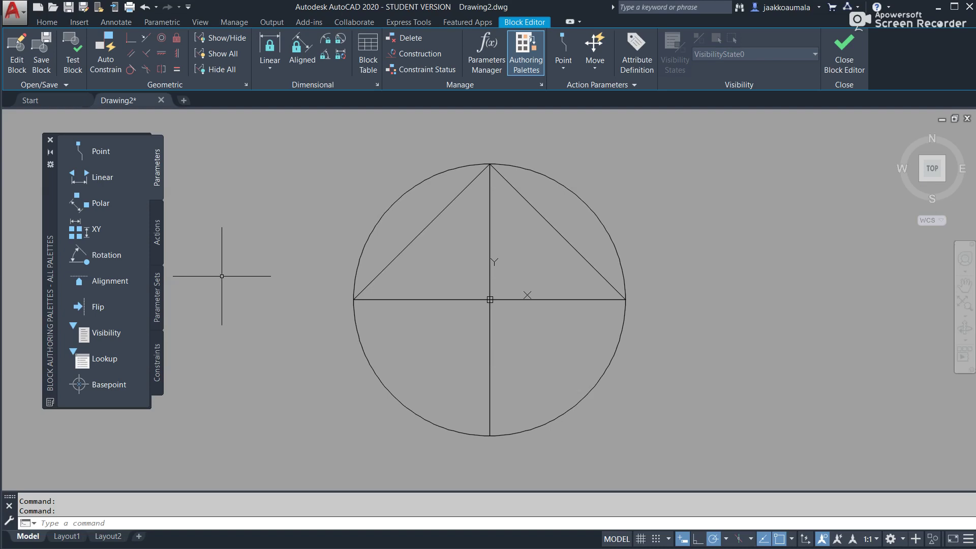
# - Add rotation parameter Angle1 based at the circle centre with radius to its top quadrant
pyautogui.click(110, 254)
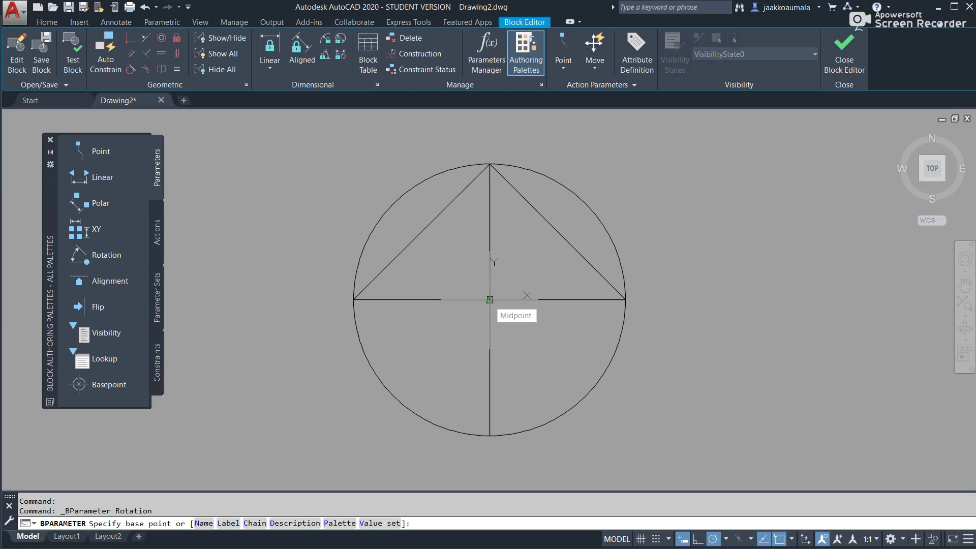
pyautogui.click(490, 299)
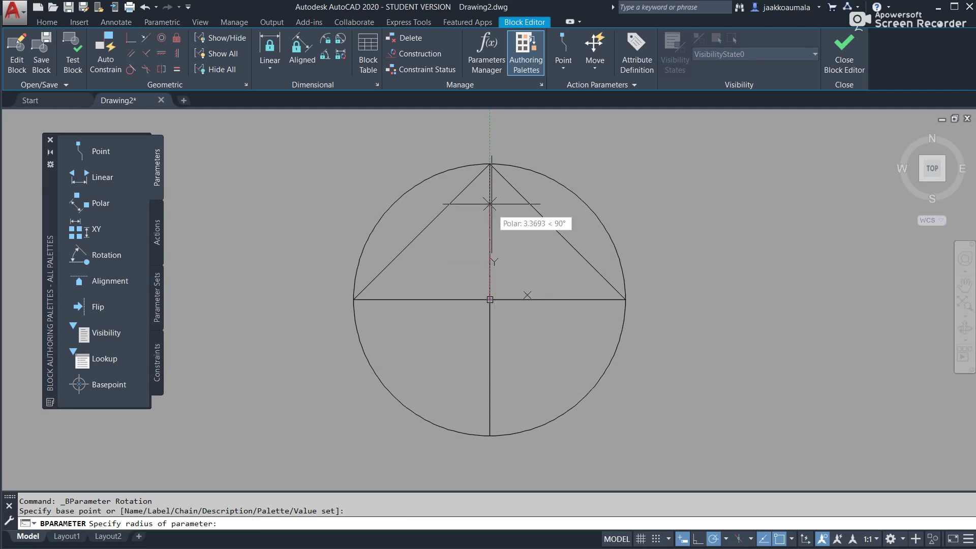
pyautogui.click(489, 164)
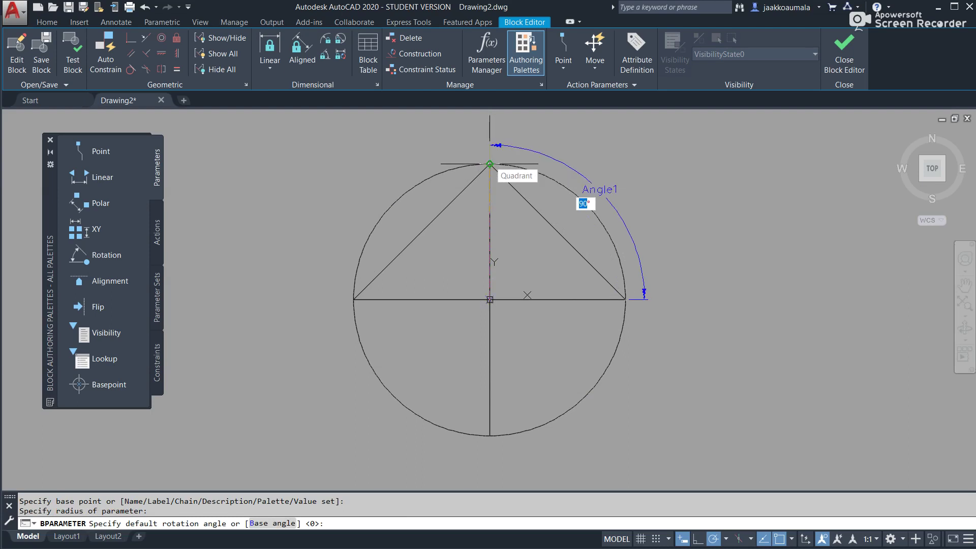
pyautogui.click(489, 164)
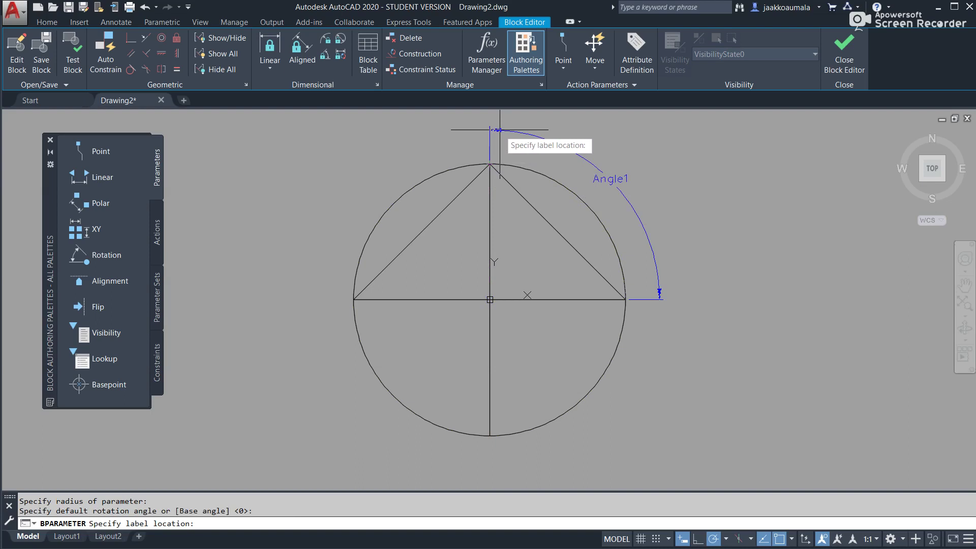
pyautogui.click(497, 126)
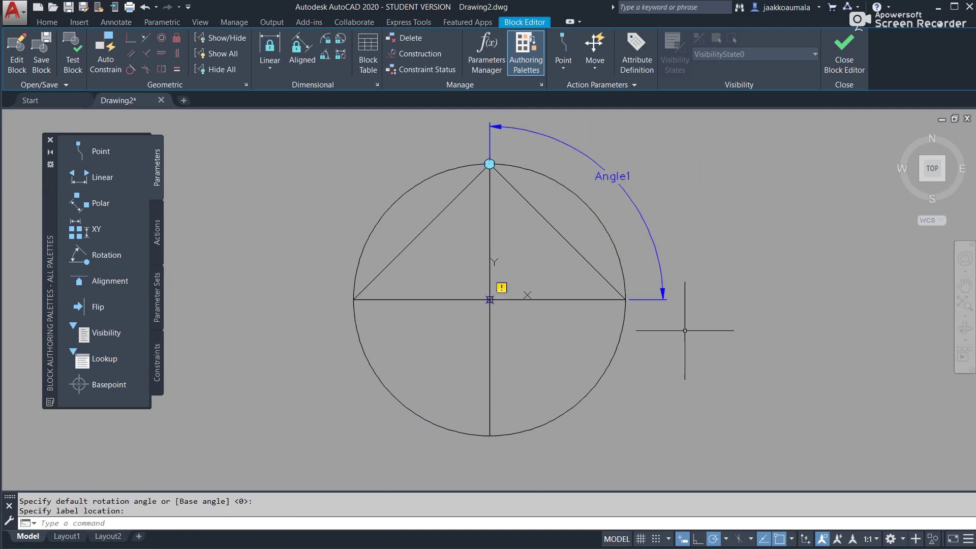
pyautogui.scroll(-2, 658, 395)
# - Add a Rotate action on Angle1 that turns the north arrow's circle, triangle and lines
pyautogui.scroll(2, 673, 257)
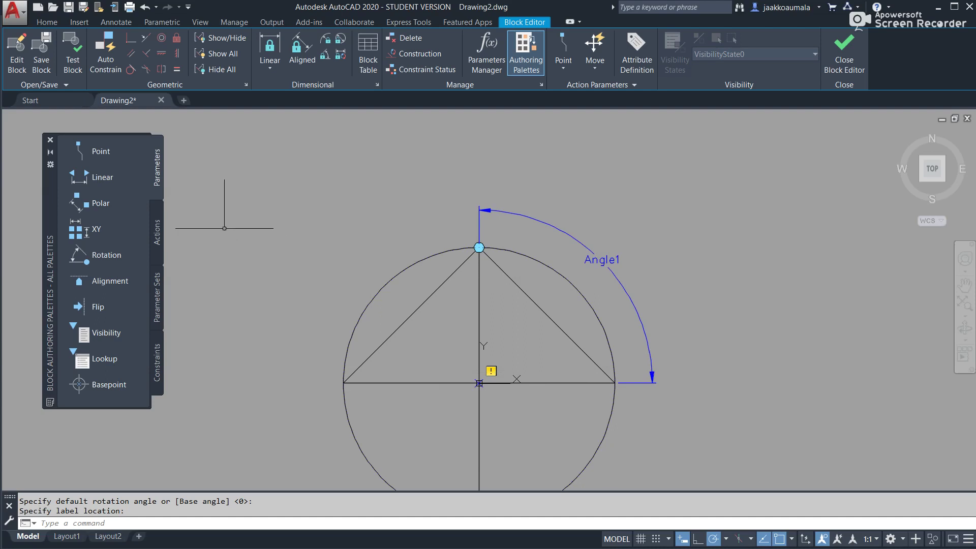
pyautogui.click(157, 234)
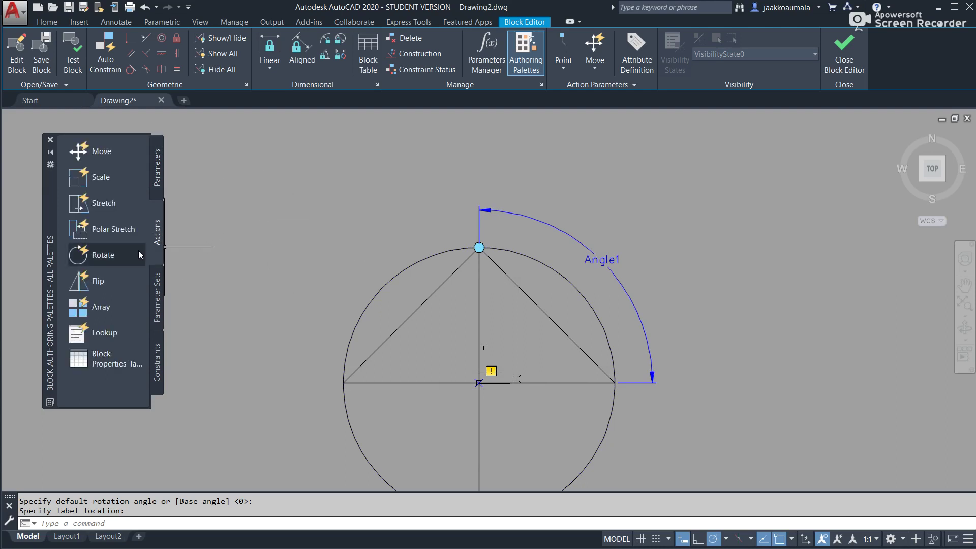
pyautogui.click(102, 254)
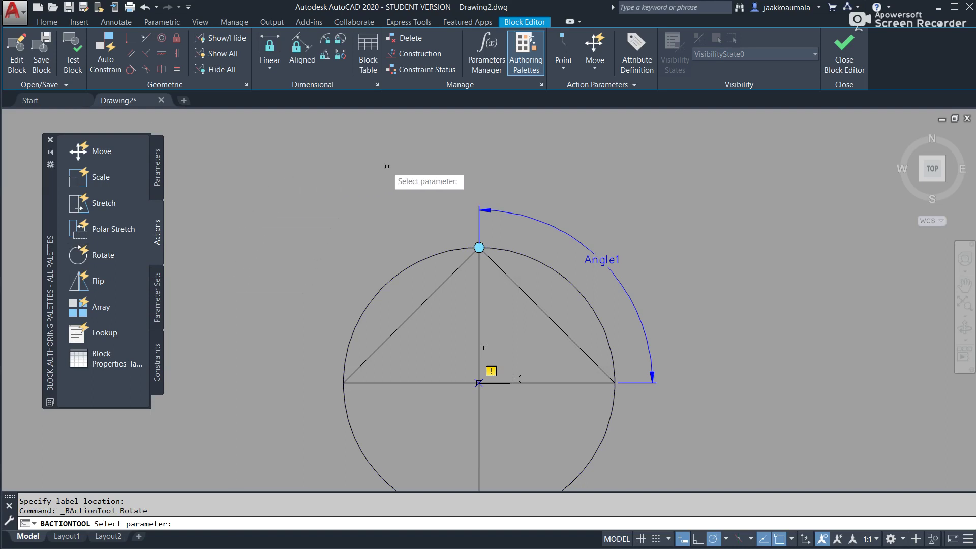
pyautogui.click(482, 208)
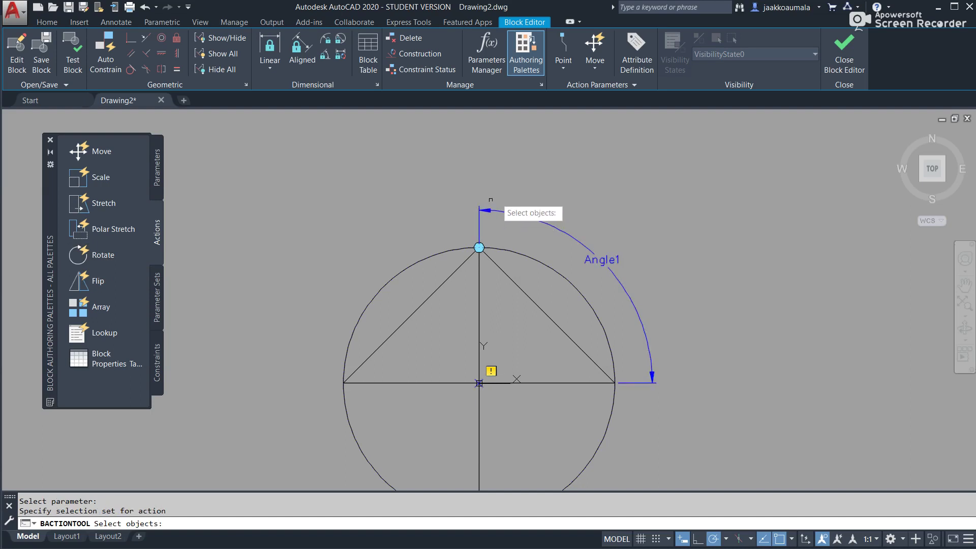
pyautogui.scroll(-2, 479, 192)
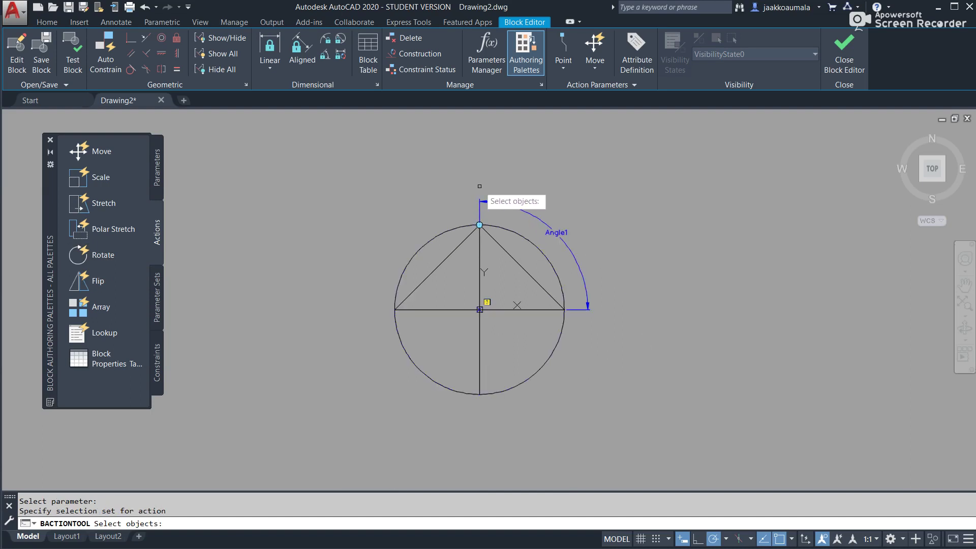
pyautogui.click(326, 150)
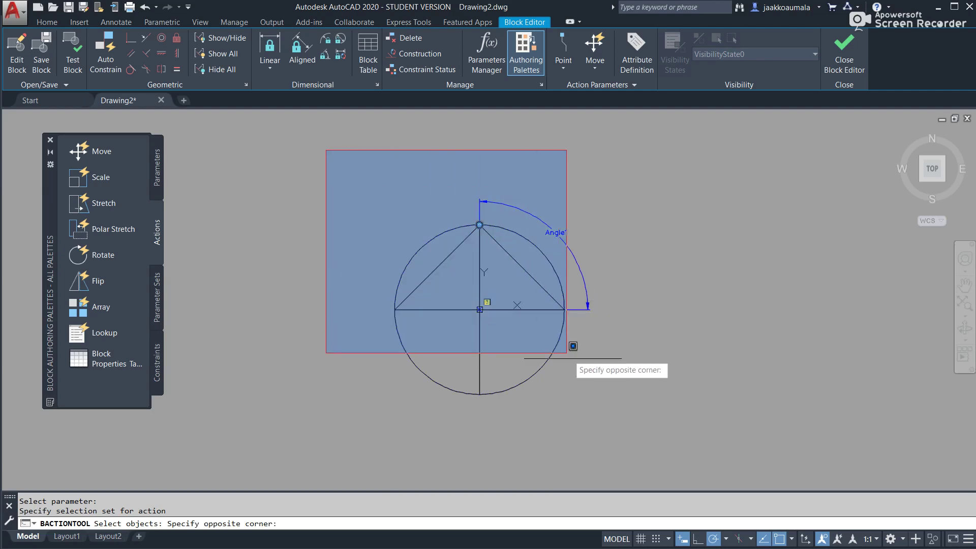
pyautogui.click(628, 409)
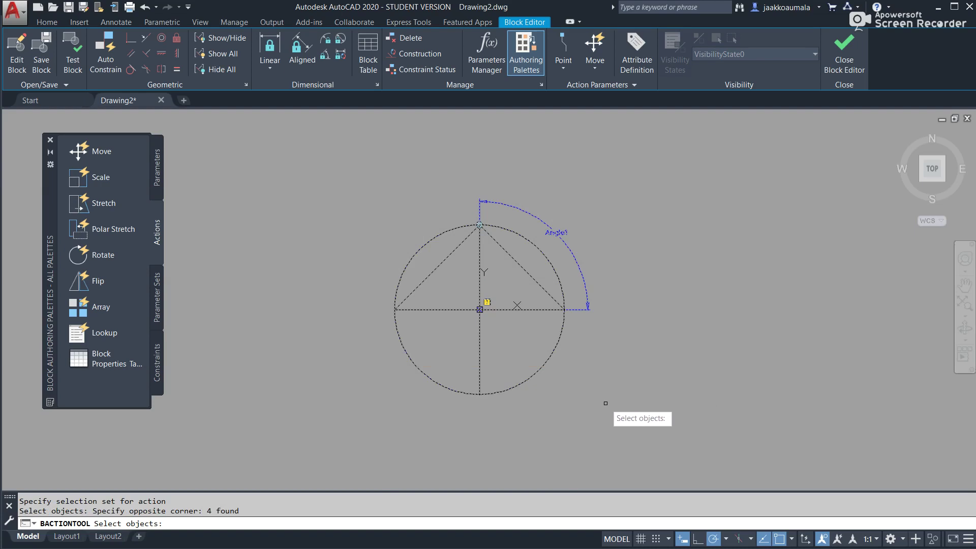
pyautogui.press('Return')
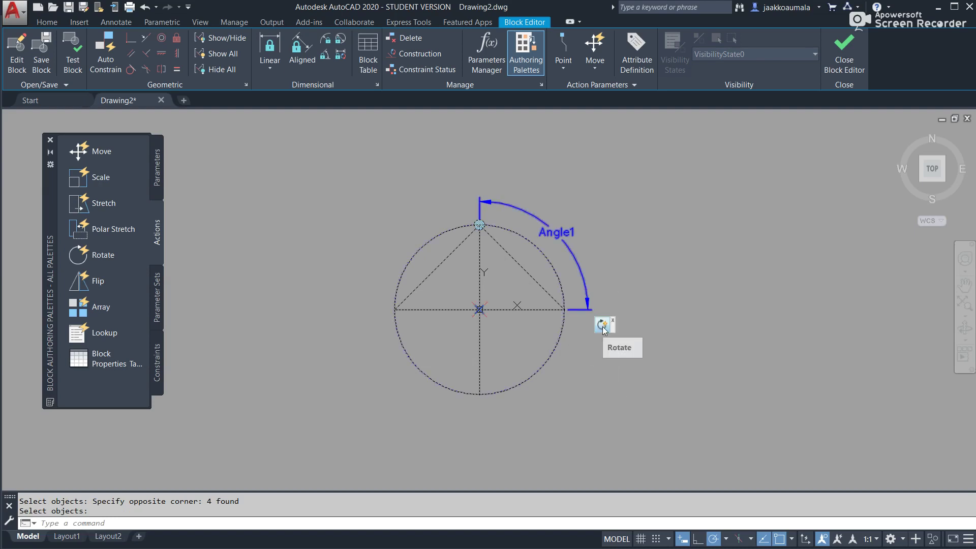
pyautogui.scroll(1, 619, 364)
pyautogui.scroll(-1, 620, 372)
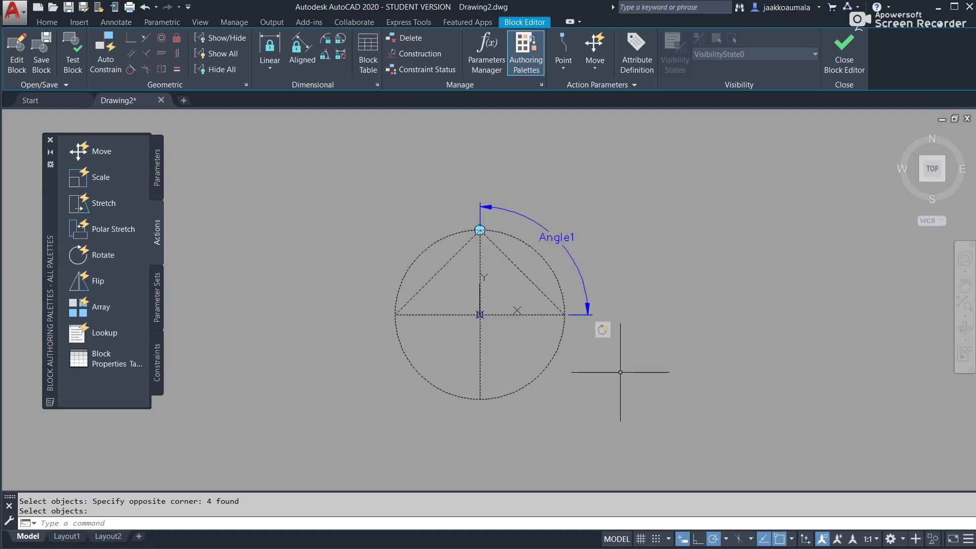
pyautogui.rightClick(601, 336)
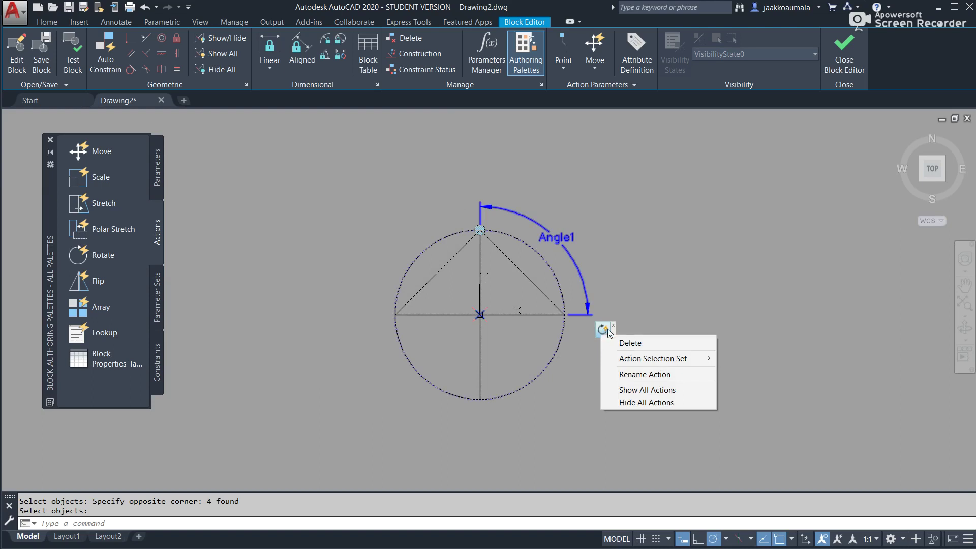
pyautogui.click(716, 316)
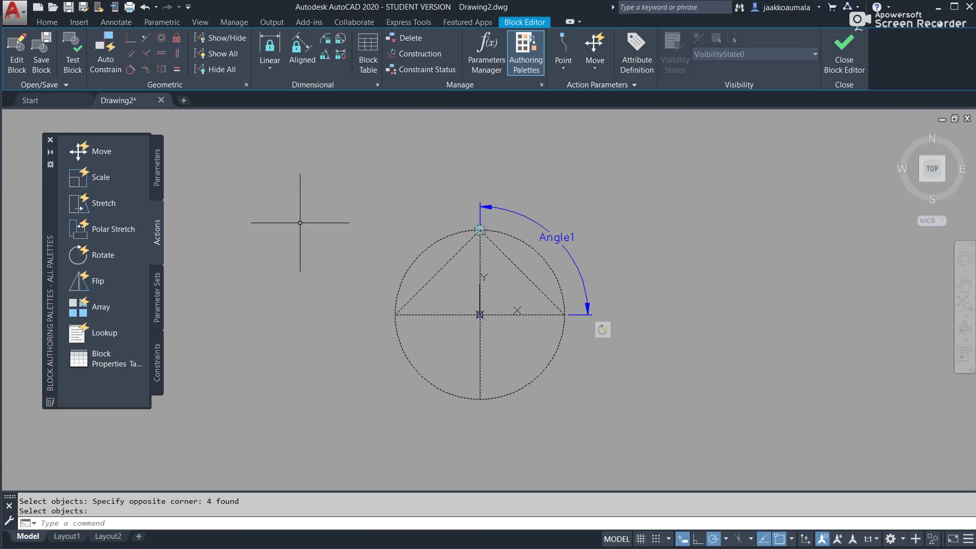
# - Show the Angle1 parameter's properties (radius 5, angle 90) in a shortened Properties palette
pyautogui.hotkey('ctrl', '1')
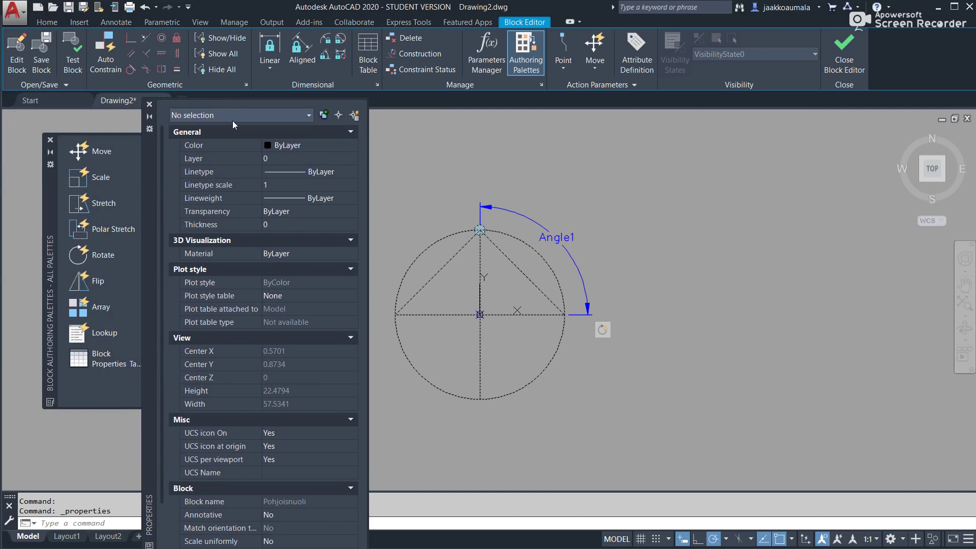
pyautogui.moveTo(237, 98); pyautogui.dragTo(238, 136)
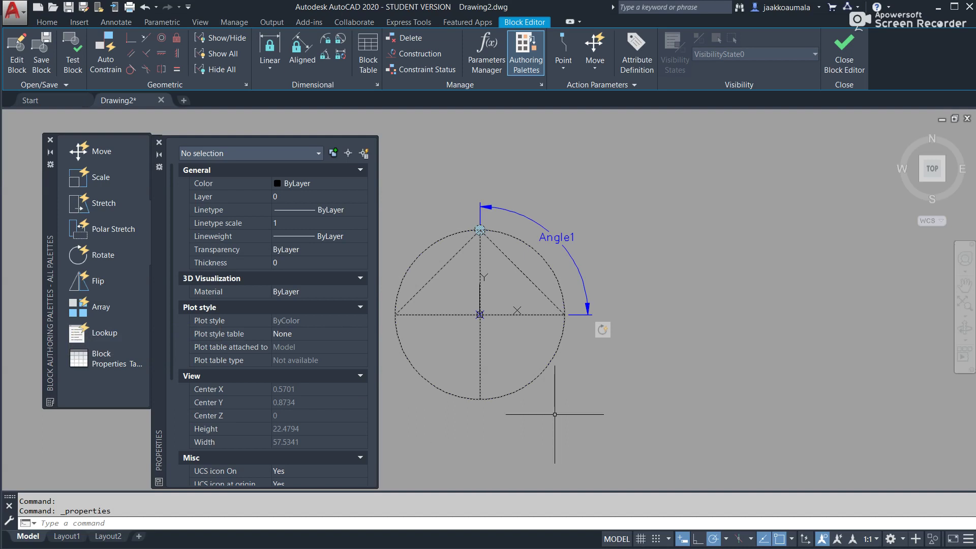
pyautogui.press('Escape')
pyautogui.scroll(1, 610, 392)
pyautogui.scroll(-1, 625, 399)
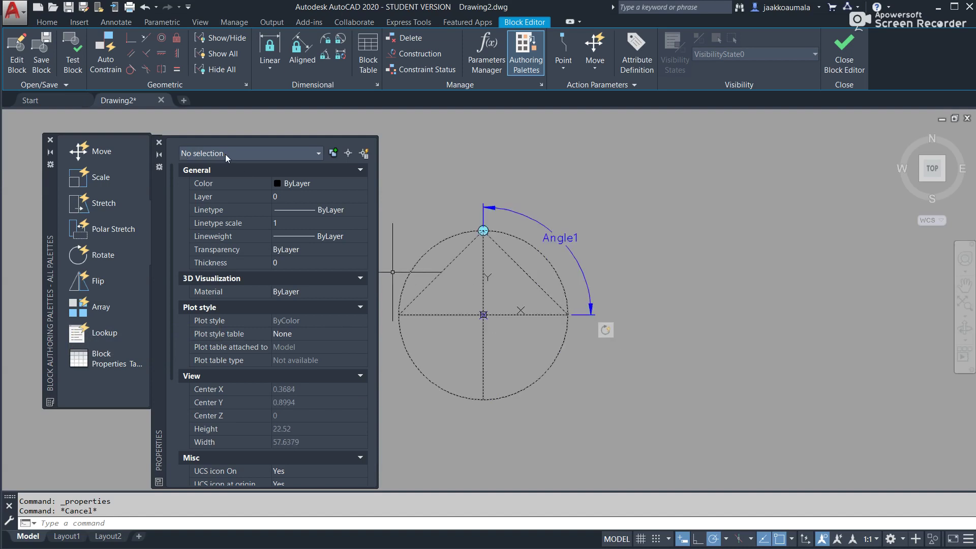
pyautogui.click(528, 216)
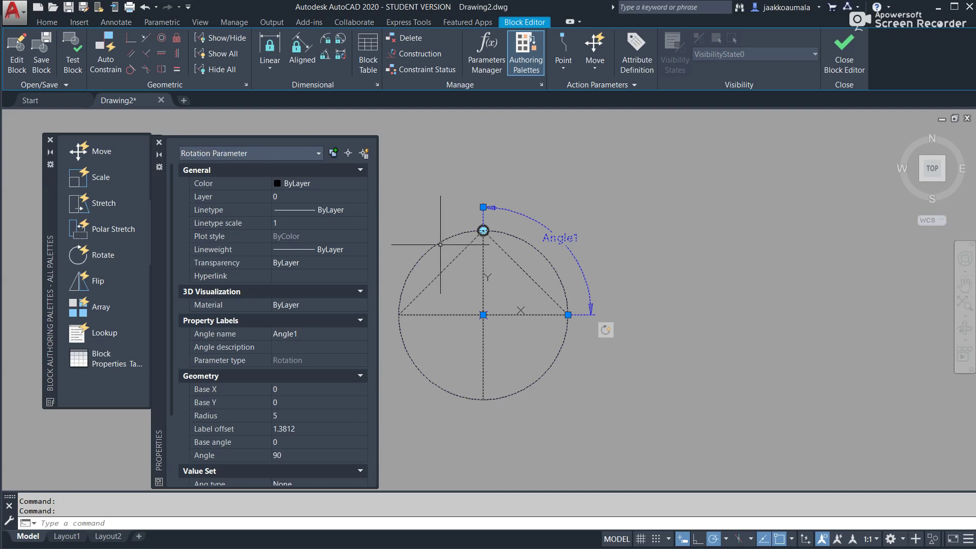
# - Select the whole north arrow and filter Properties to Rotation Parameter (1) only
pyautogui.click(455, 277)
pyautogui.click(386, 217)
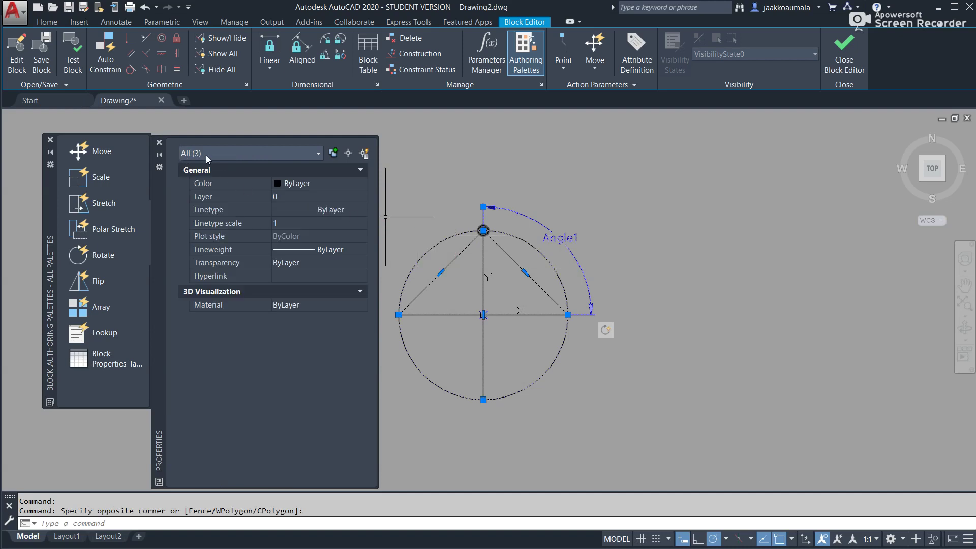
pyautogui.click(319, 154)
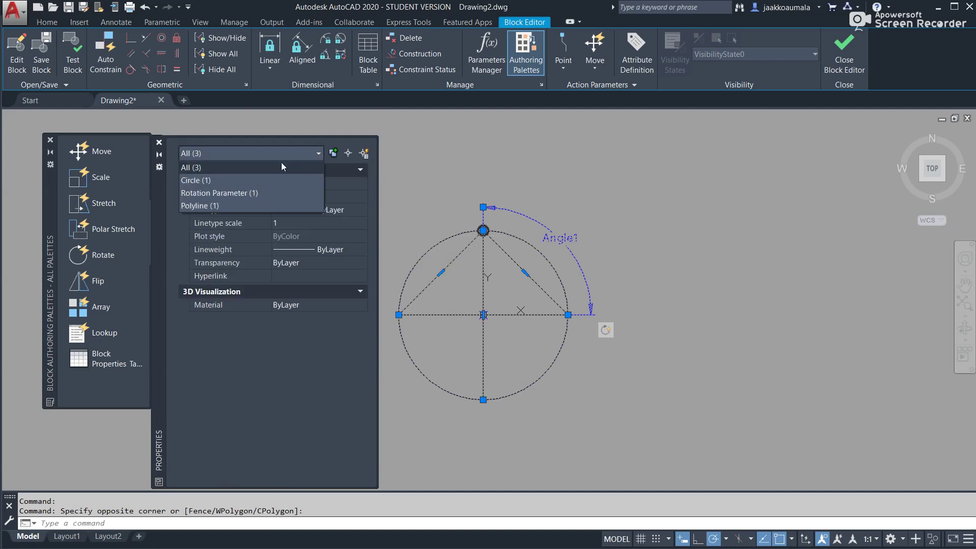
pyautogui.click(242, 193)
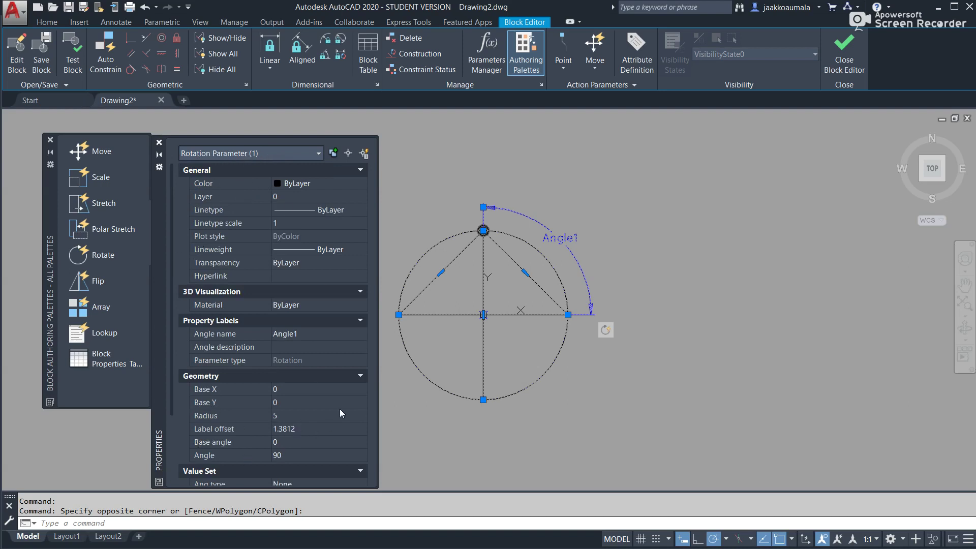
# - Move and enlarge the Properties palette to reveal the Value Set and Misc rows
pyautogui.moveTo(158, 267); pyautogui.dragTo(169, 245)
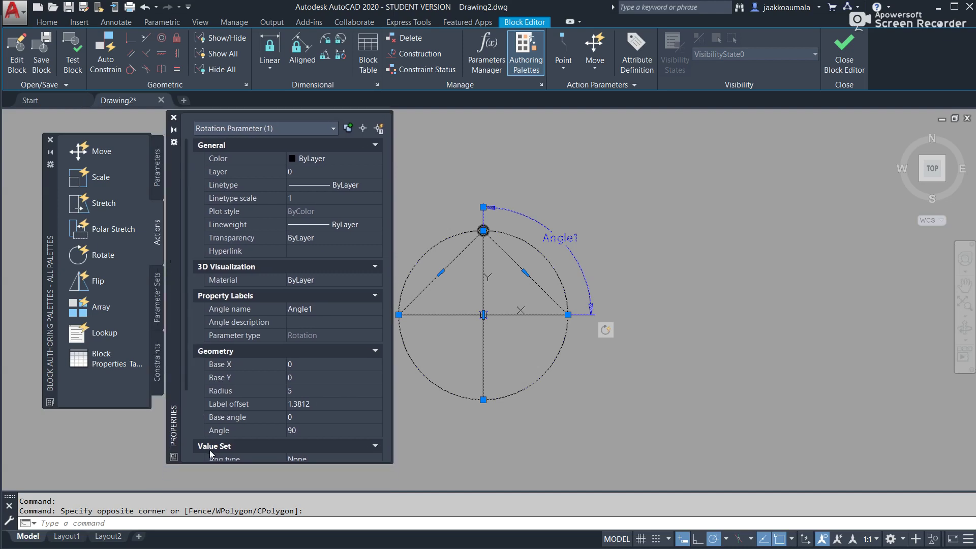
pyautogui.moveTo(211, 462); pyautogui.dragTo(211, 484)
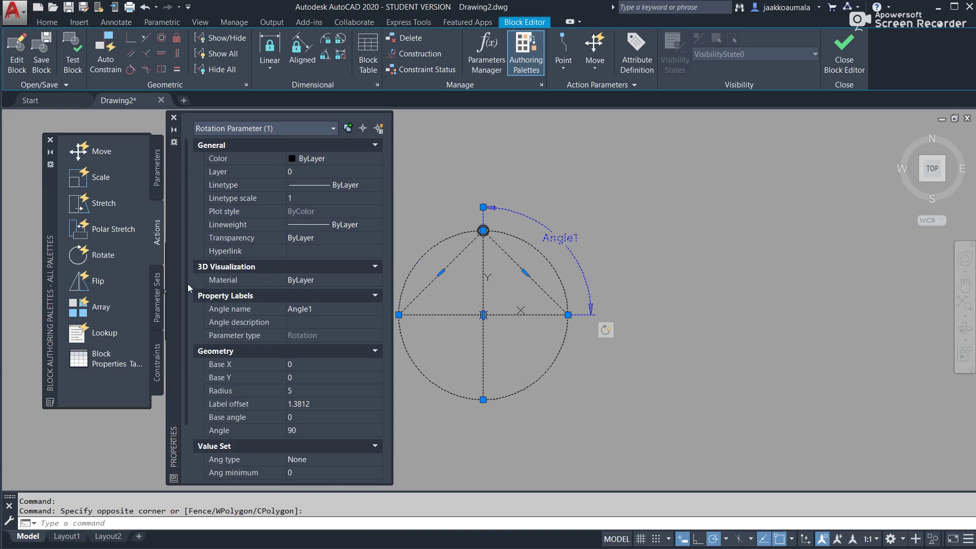
pyautogui.moveTo(186, 282)
pyautogui.mouseDown()
pyautogui.moveTo(187, 347)
pyautogui.moveTo(182, 258)
pyautogui.mouseUp()
pyautogui.moveTo(187, 204); pyautogui.dragTo(185, 294)
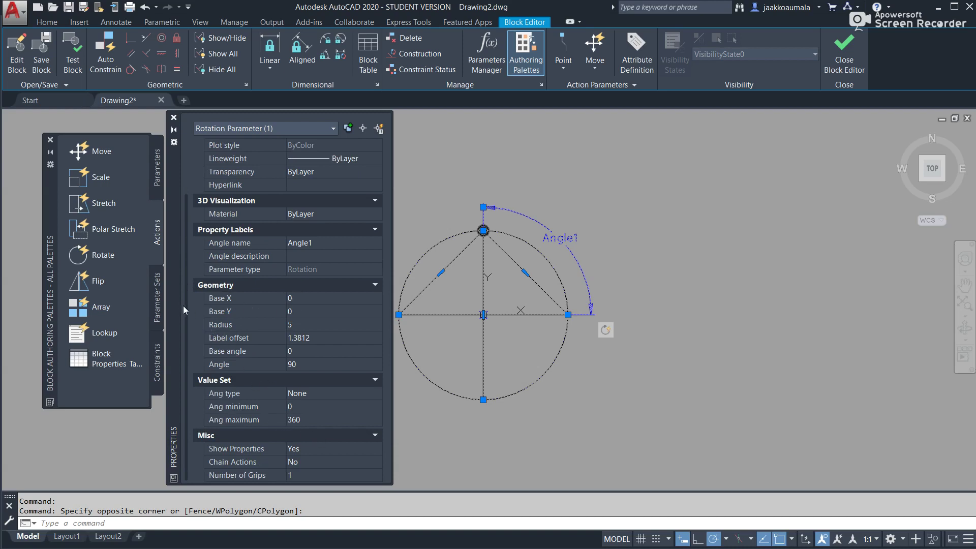
pyautogui.moveTo(174, 319); pyautogui.dragTo(174, 258)
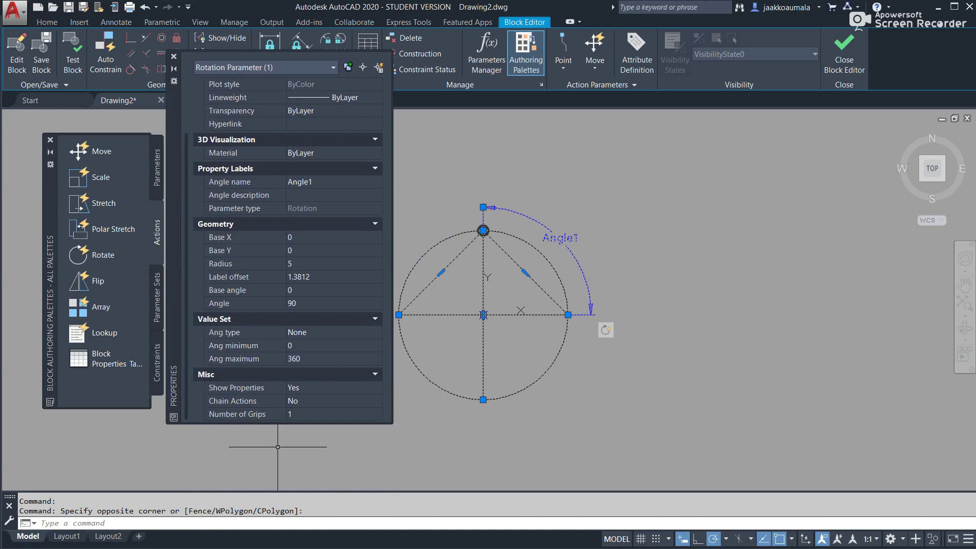
pyautogui.moveTo(276, 425); pyautogui.dragTo(274, 501)
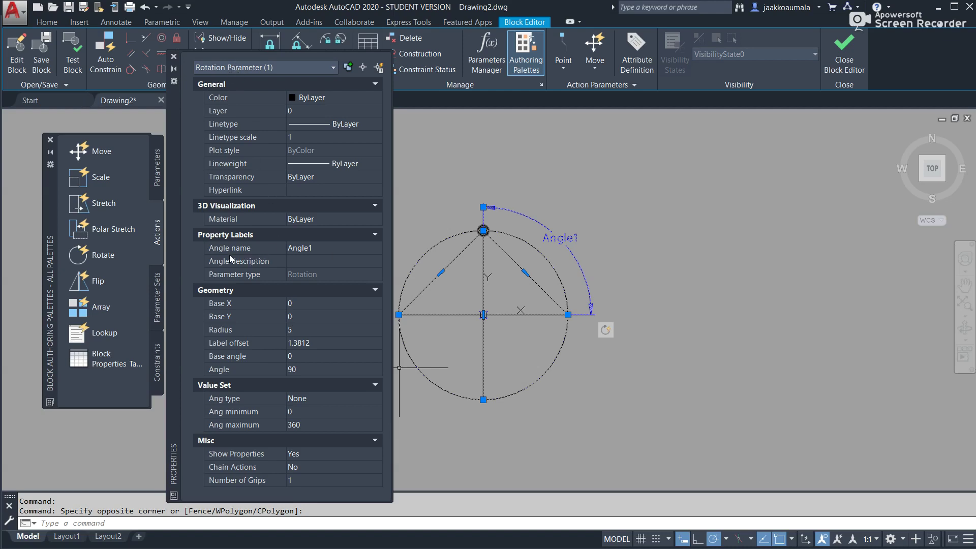
# - Rename the parameter Angle1 to Pohjoiskulma, leaving its angle type as None
pyautogui.click(312, 251)
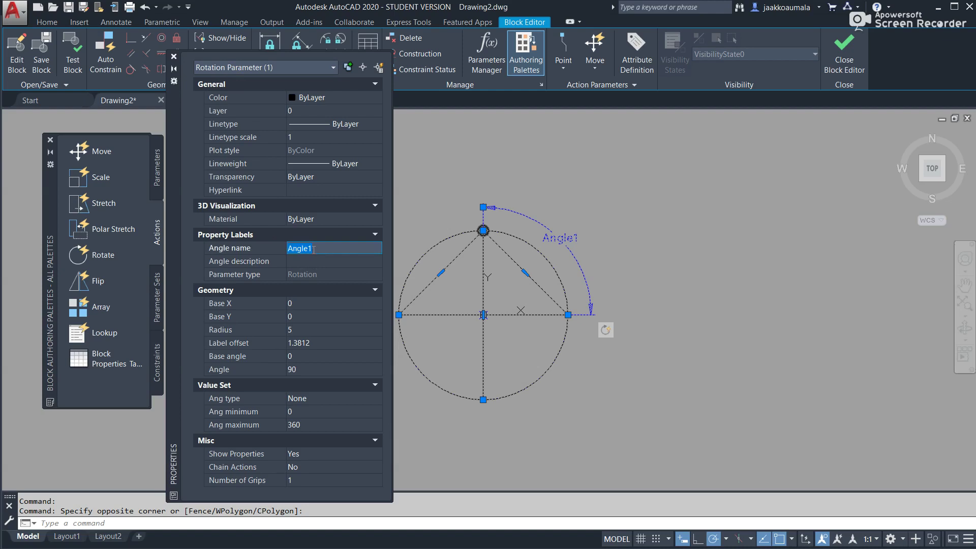
pyautogui.write('Pohjoiskulma')
pyautogui.click(315, 401)
pyautogui.click(377, 399)
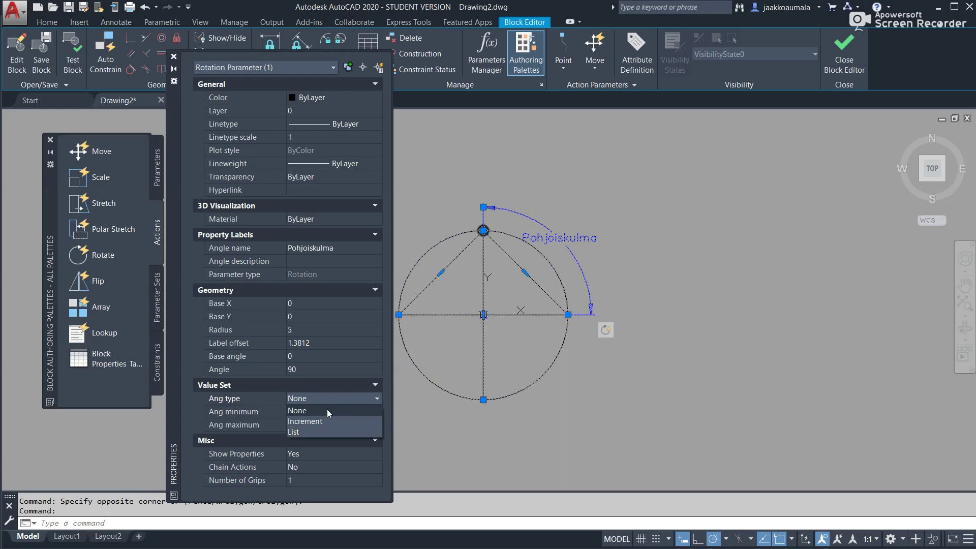
pyautogui.click(328, 410)
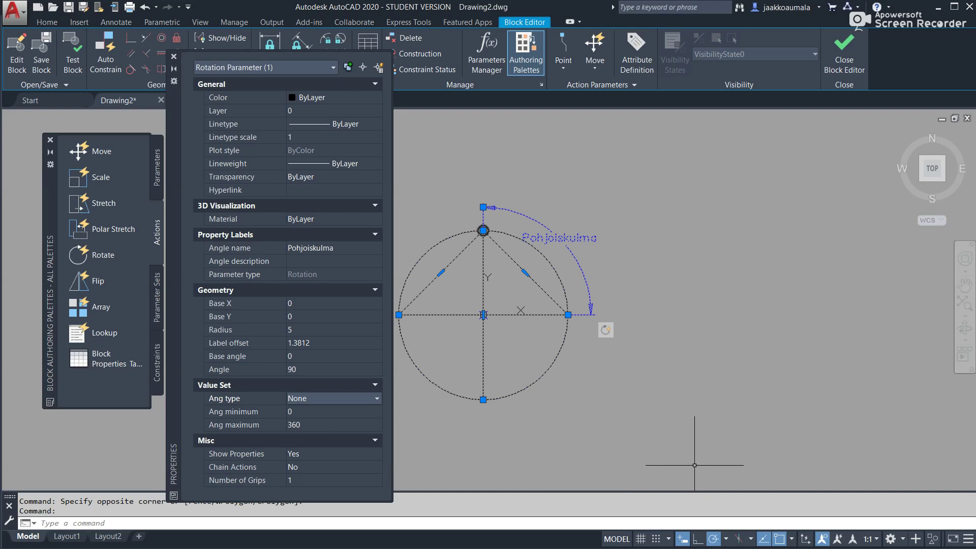
# - Close the Properties palette and exit the Block Editor
pyautogui.click(174, 56)
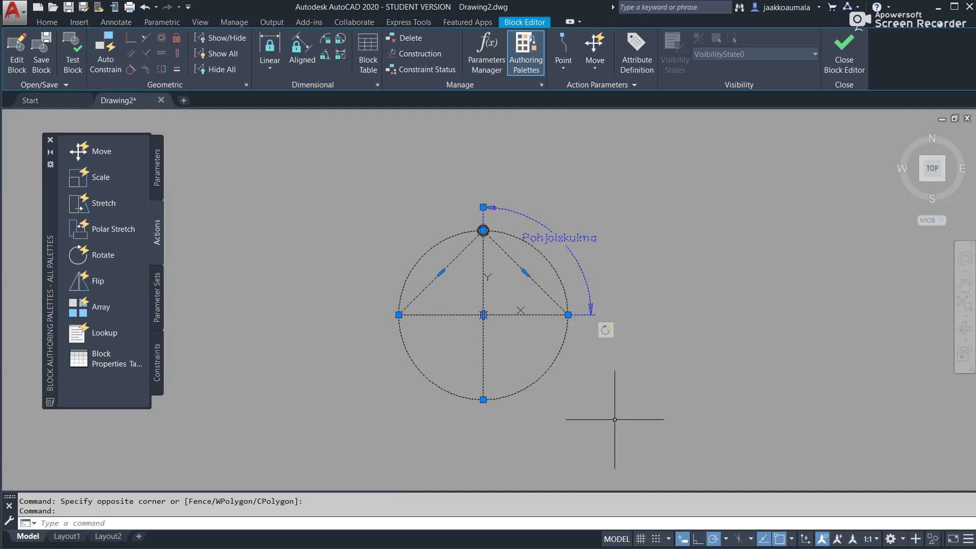
pyautogui.click(843, 56)
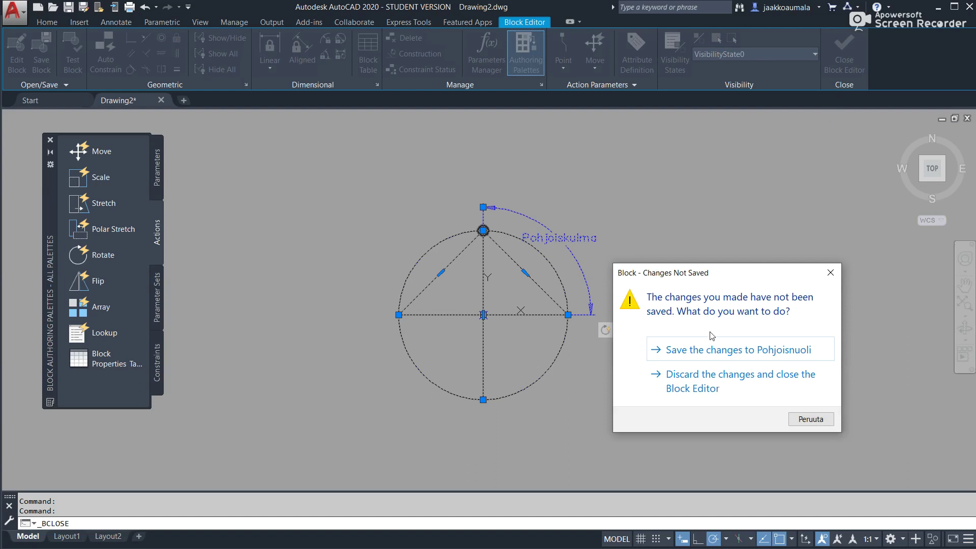
# - Save the Pohjoisnuoli block changes and zoom in on the north arrow
pyautogui.click(700, 352)
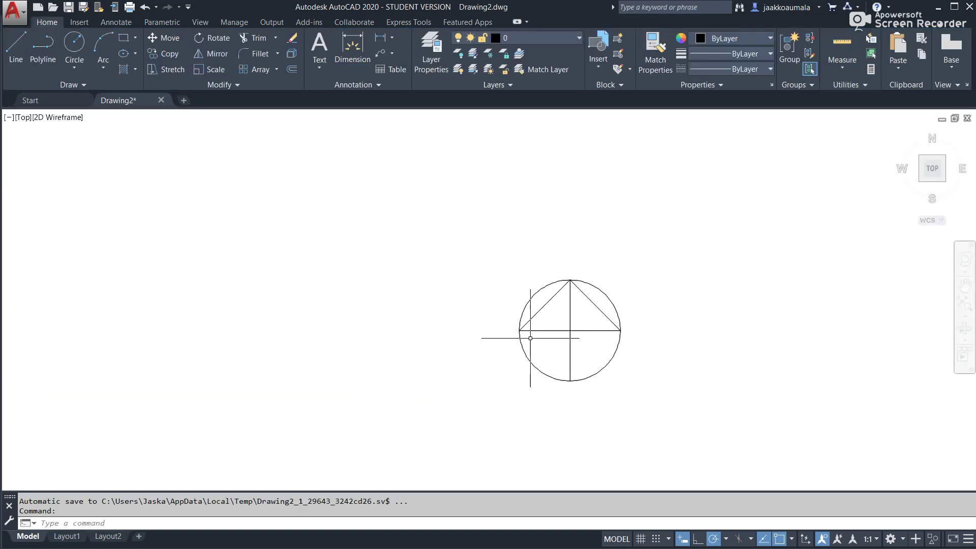
pyautogui.scroll(2, 530, 338)
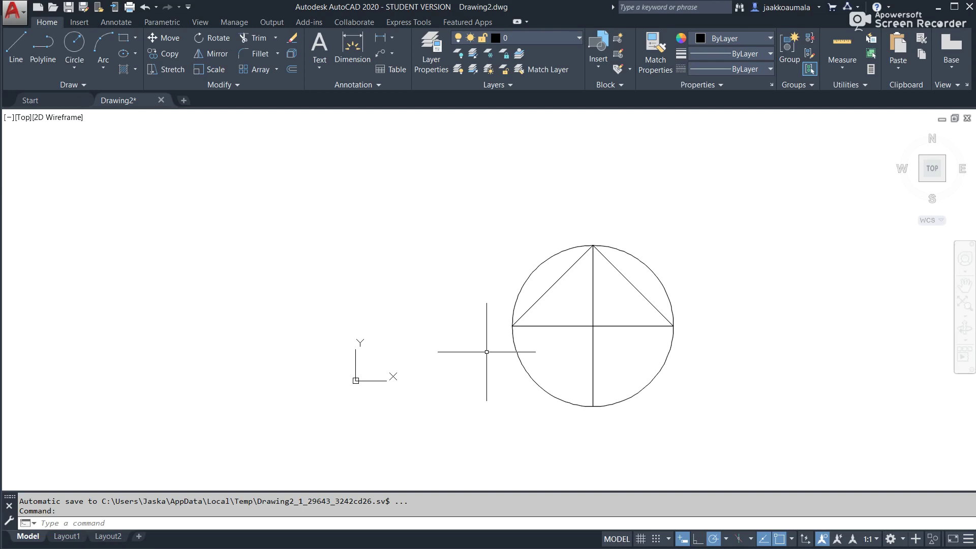
# - Move the north arrow right, rotate it to Pohjoiskulma 54 with its grip, then view its properties
pyautogui.click(530, 377)
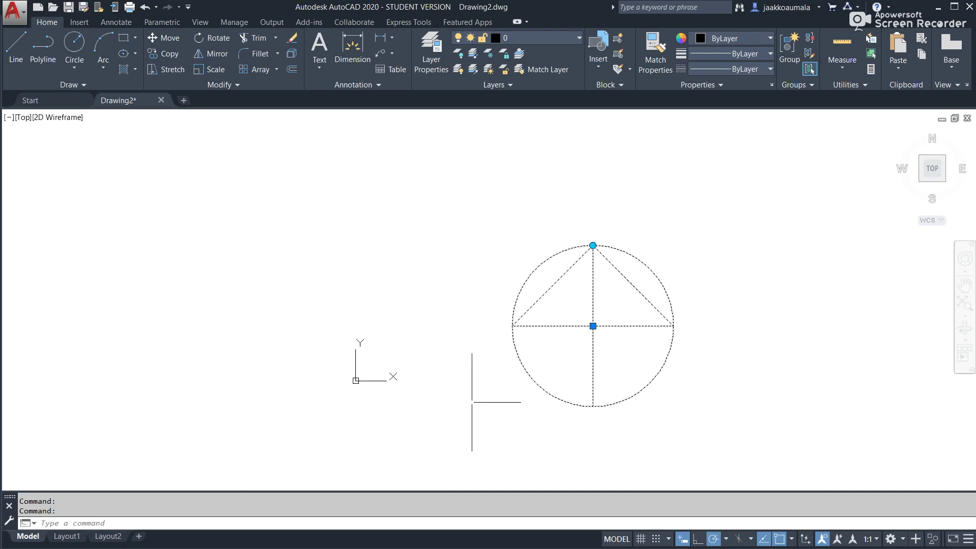
pyautogui.click(593, 326)
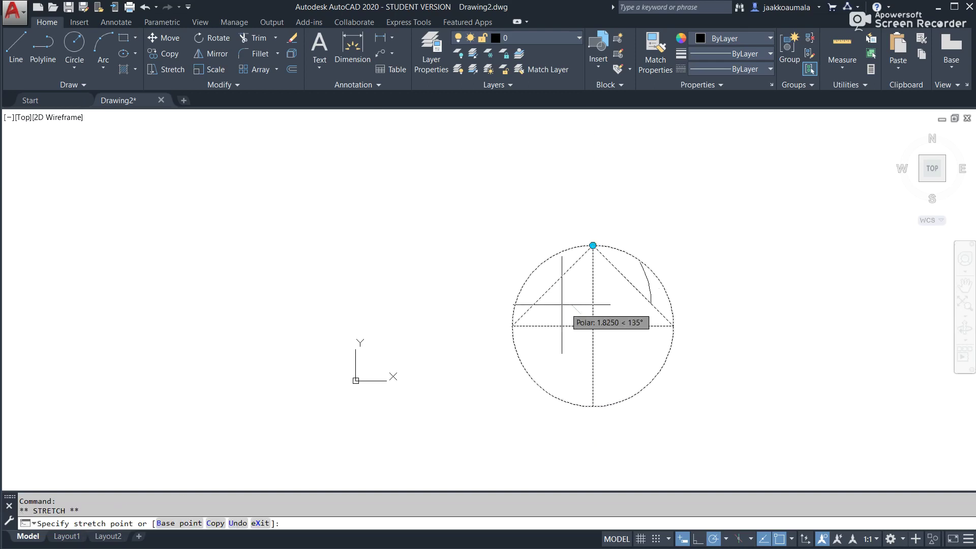
pyautogui.click(515, 281)
pyautogui.click(515, 200)
pyautogui.click(563, 216)
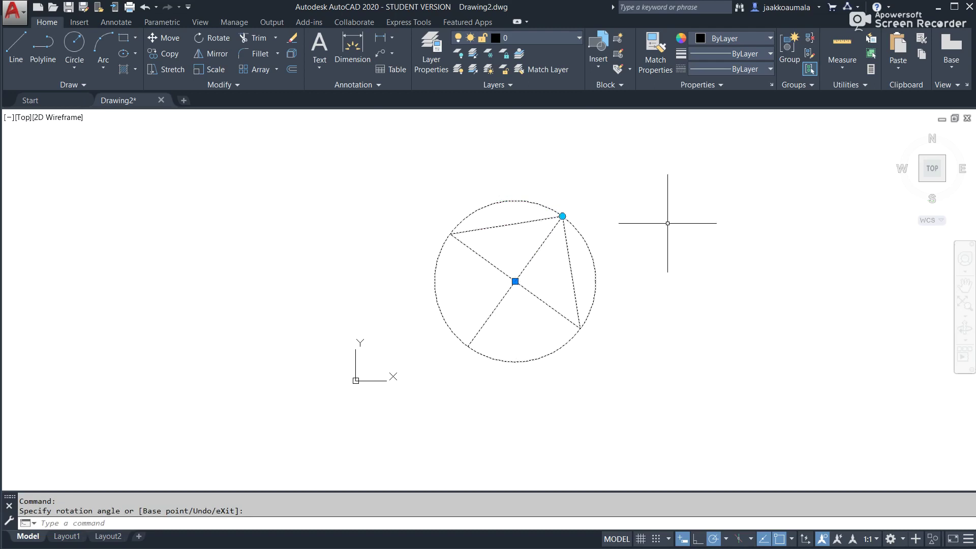
pyautogui.click(515, 281)
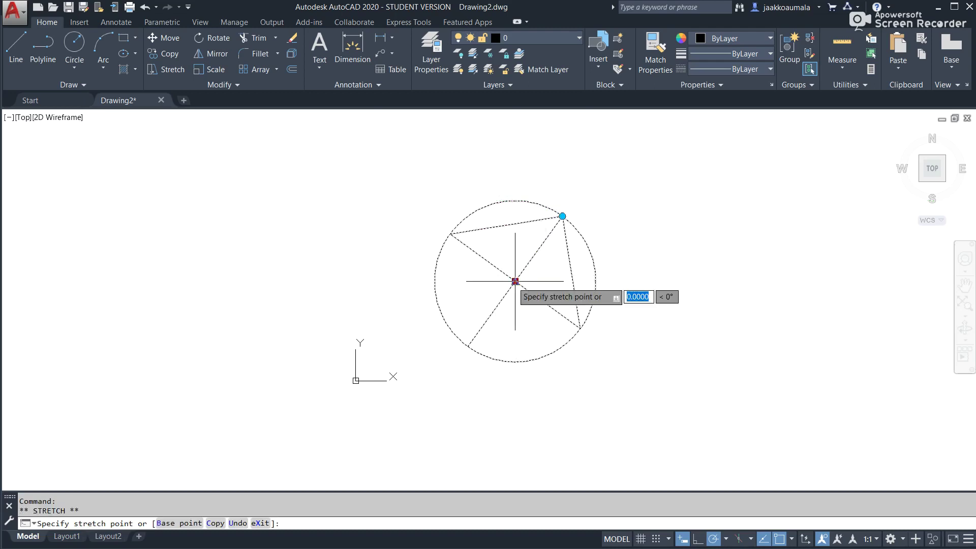
pyautogui.click(607, 309)
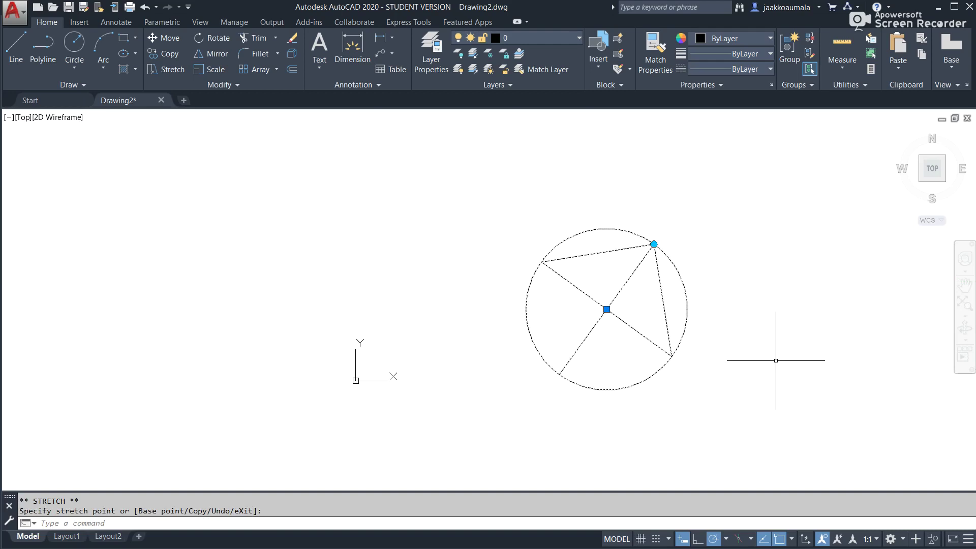
pyautogui.hotkey('ctrl', '1')
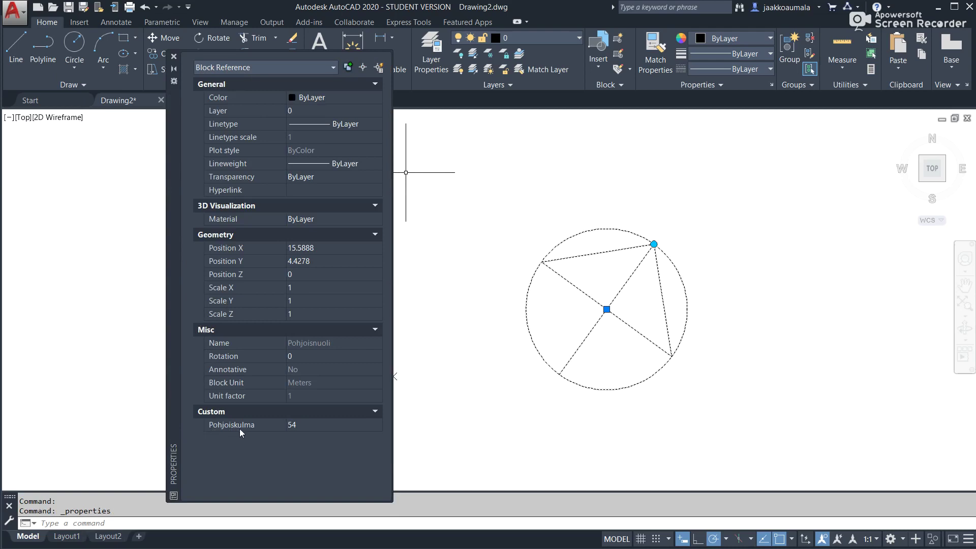
# - Set Pohjoiskulma to 90 so the arrow points straight up, then close Properties
pyautogui.click(298, 426)
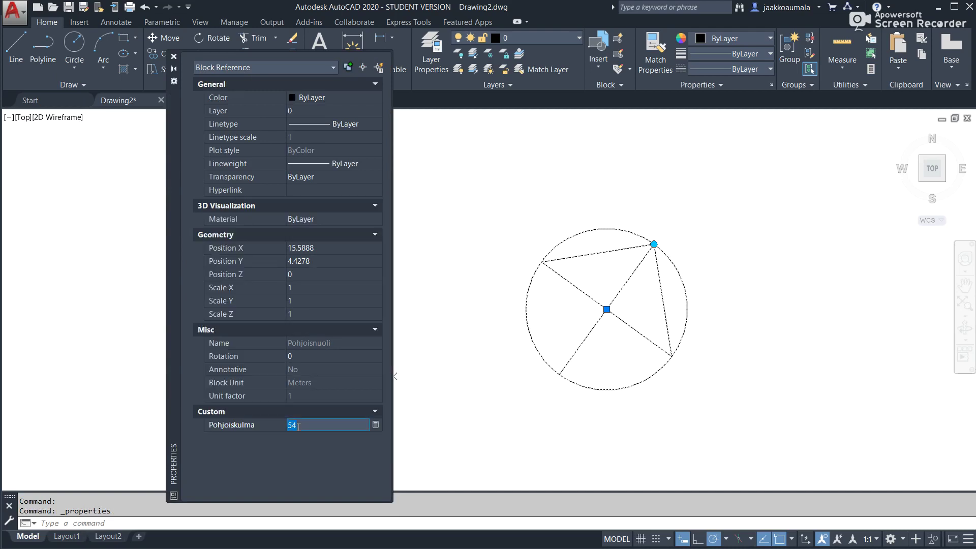
pyautogui.write('90')
pyautogui.press('Return')
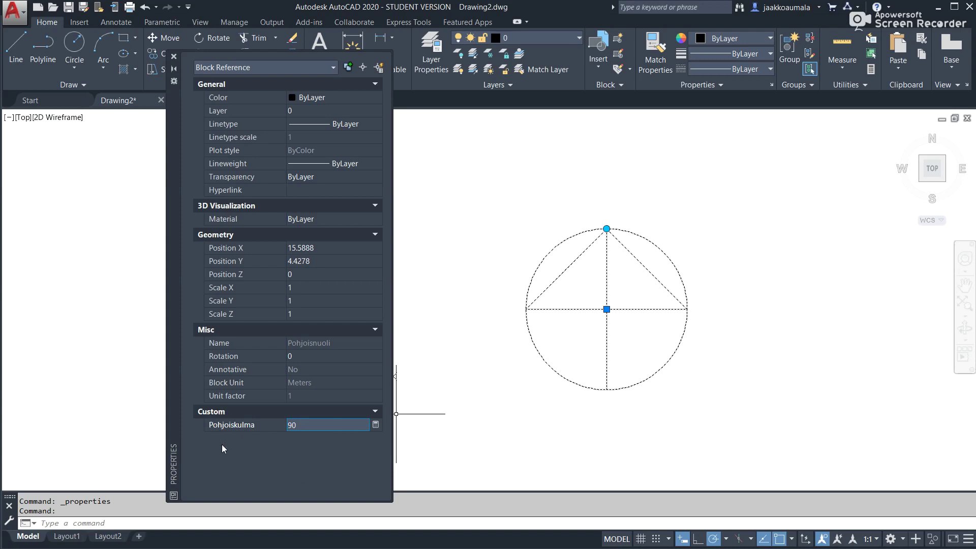
pyautogui.click(174, 57)
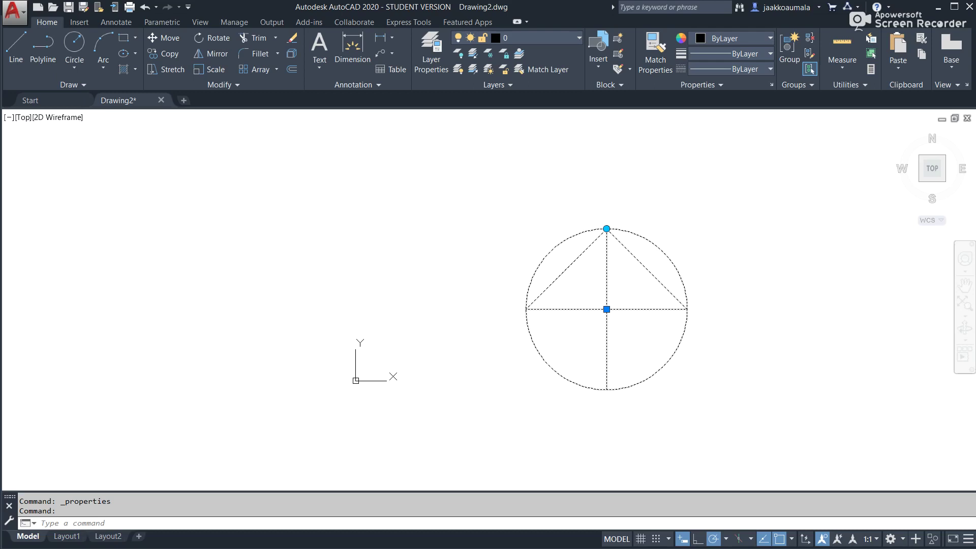
# - Open DesignCenter with Ctrl+2 and resize it into a smaller floating window
pyautogui.hotkey('ctrl', '2')
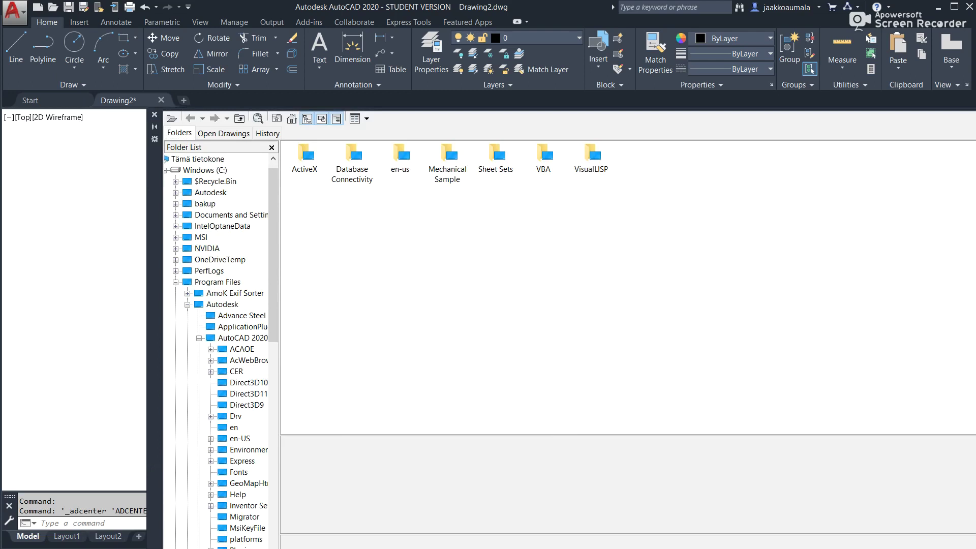
pyautogui.moveTo(974, 546); pyautogui.dragTo(881, 472)
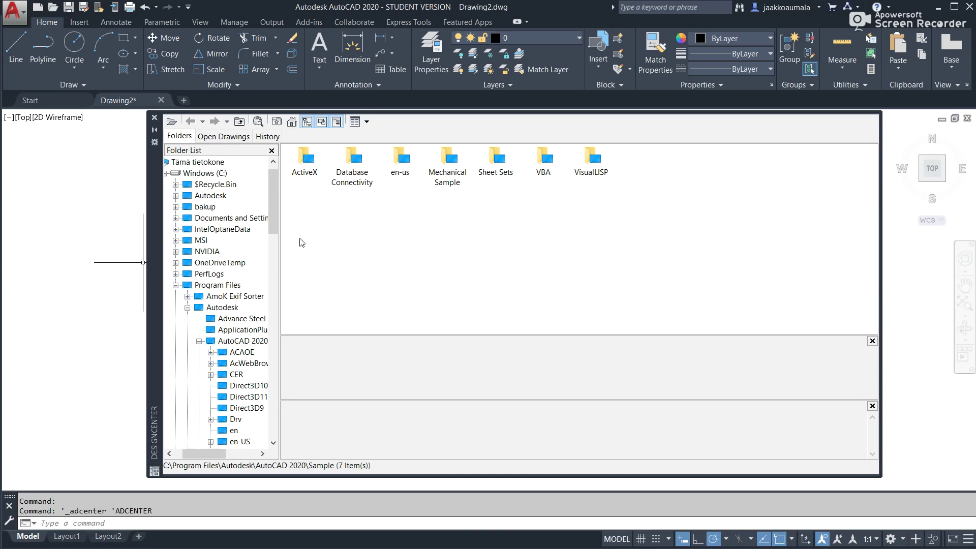
pyautogui.moveTo(203, 459); pyautogui.dragTo(195, 459)
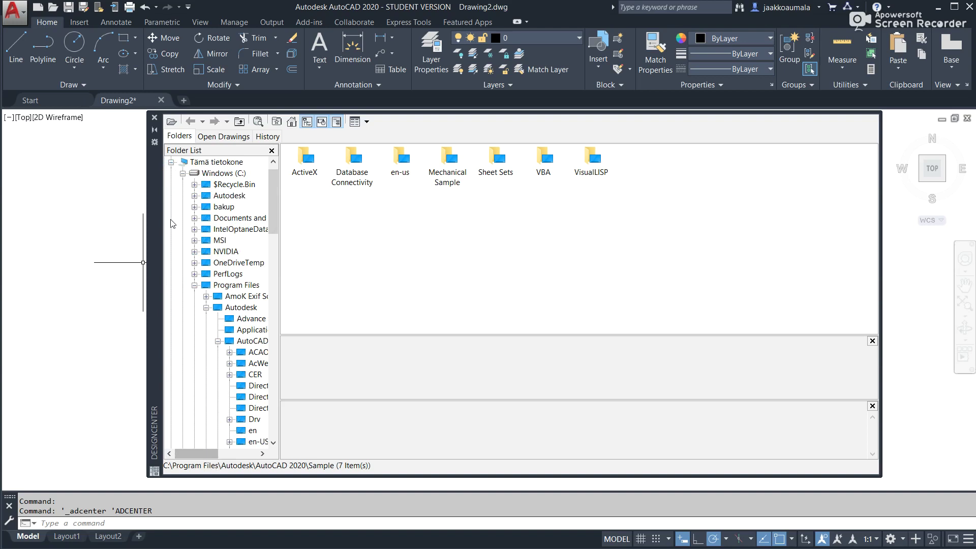
# - Browse DesignCenter to D:\TTY\Laitos and open kartta.dwg
pyautogui.click(209, 175)
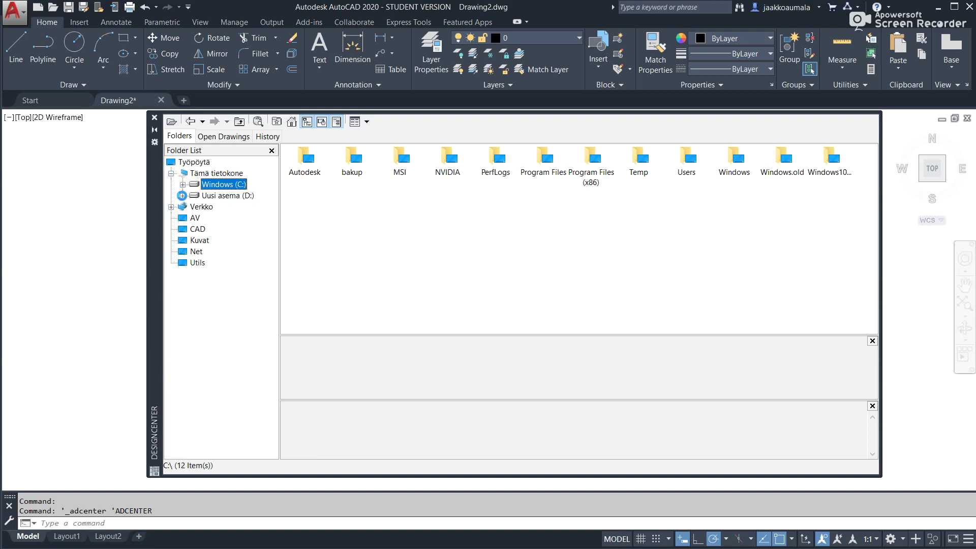
pyautogui.click(183, 196)
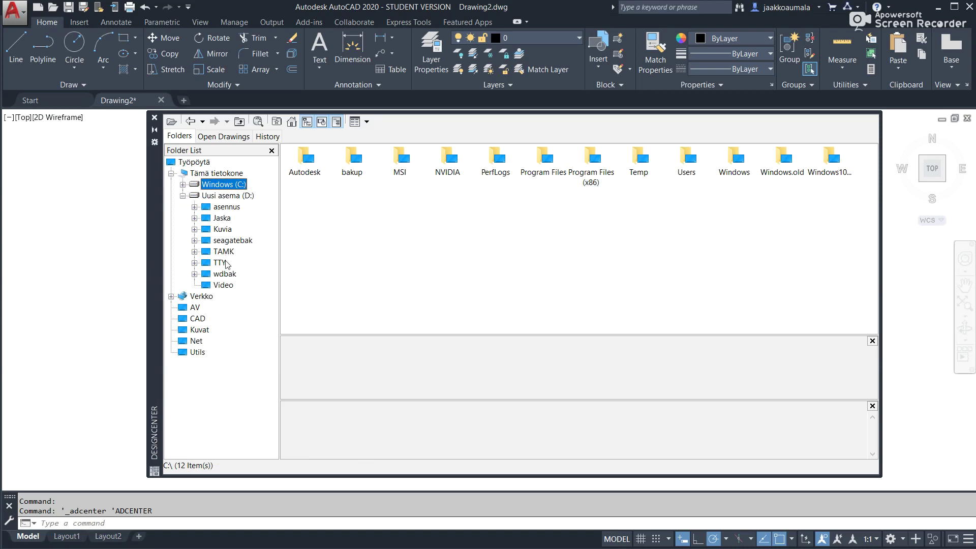
pyautogui.click(194, 263)
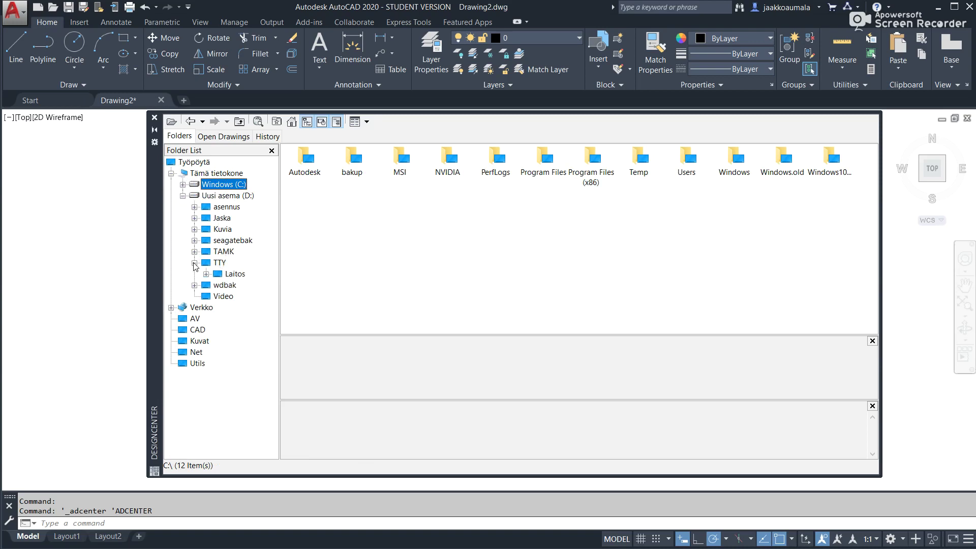
pyautogui.click(214, 263)
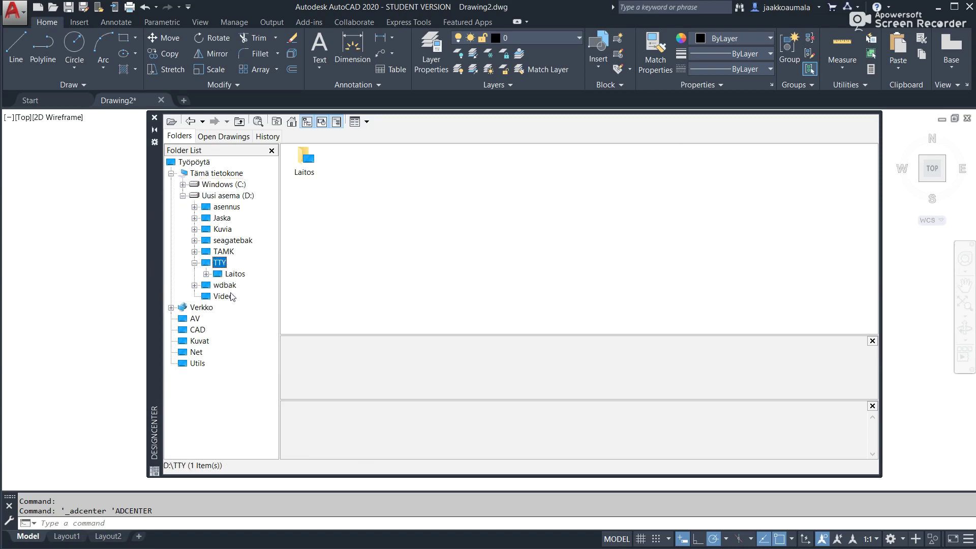
pyautogui.click(226, 275)
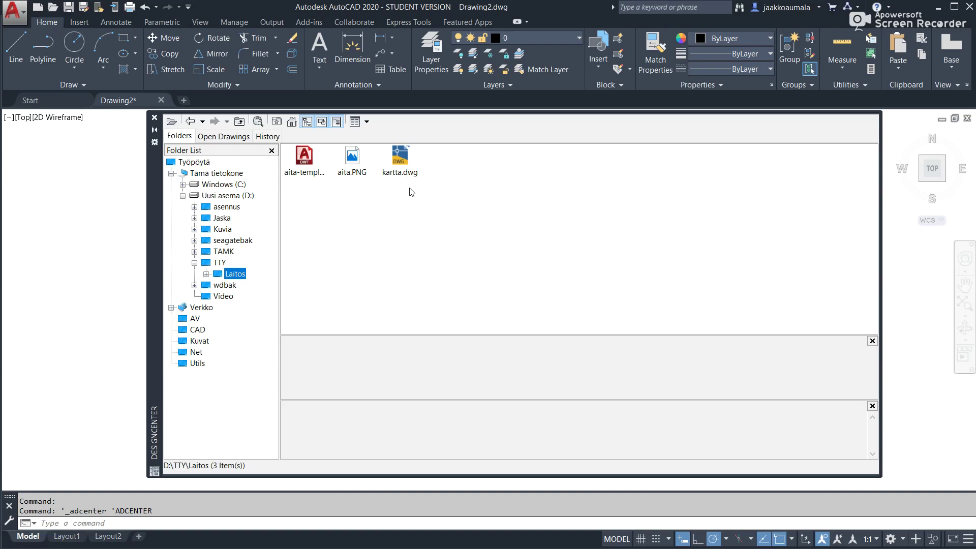
pyautogui.doubleClick(400, 162)
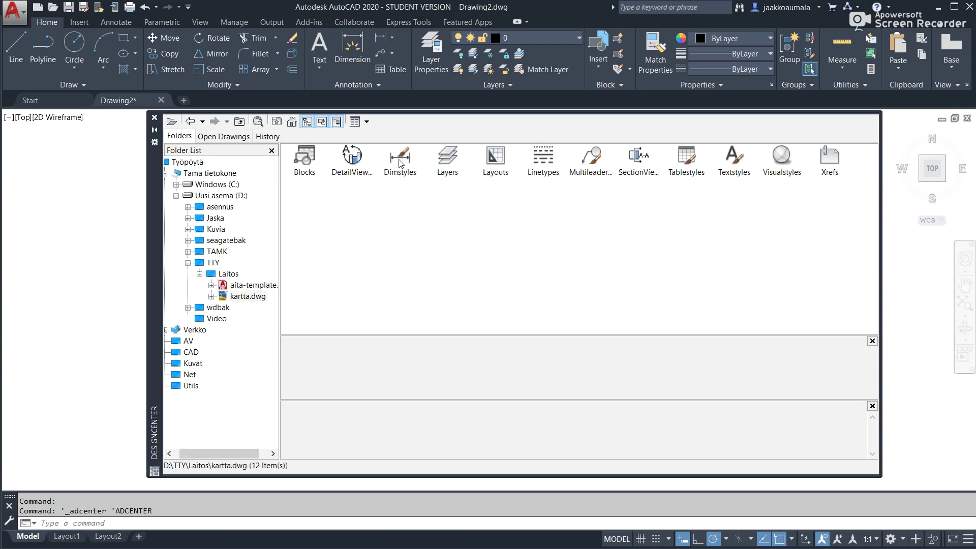
# - Show the blocks stored in kartta.dwg: AKP43, NUOLI1 and SUOJP
pyautogui.doubleClick(305, 160)
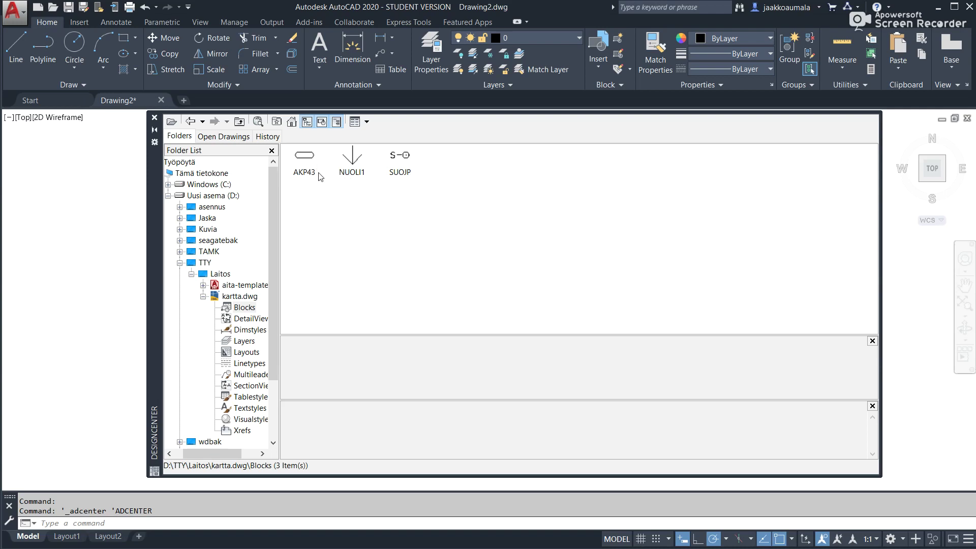
# - Drag the AKP43 block from kartta.dwg left of the north arrow, then close DesignCenter
pyautogui.moveTo(153, 230); pyautogui.dragTo(405, 436)
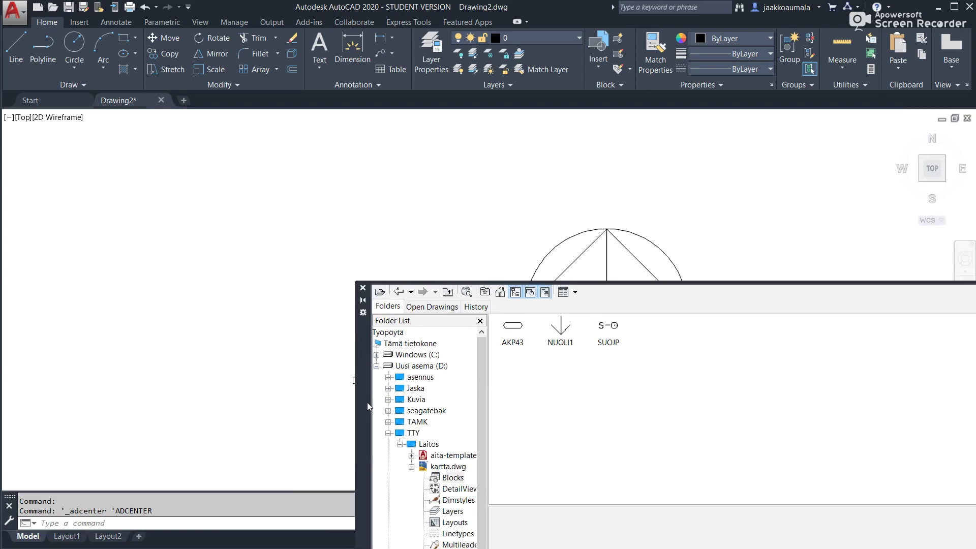
pyautogui.moveTo(557, 368)
pyautogui.mouseDown()
pyautogui.moveTo(441, 273)
pyautogui.moveTo(298, 245)
pyautogui.mouseUp()
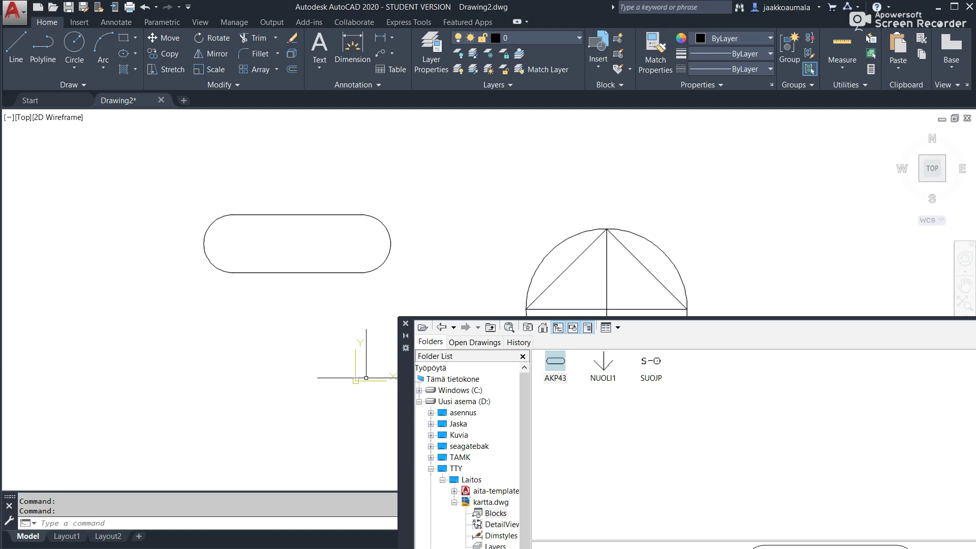
pyautogui.click(406, 324)
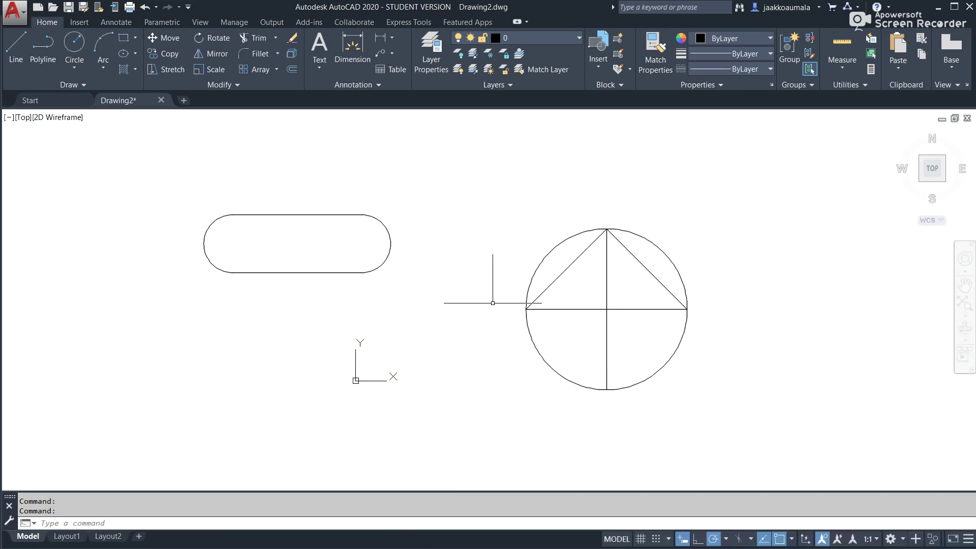